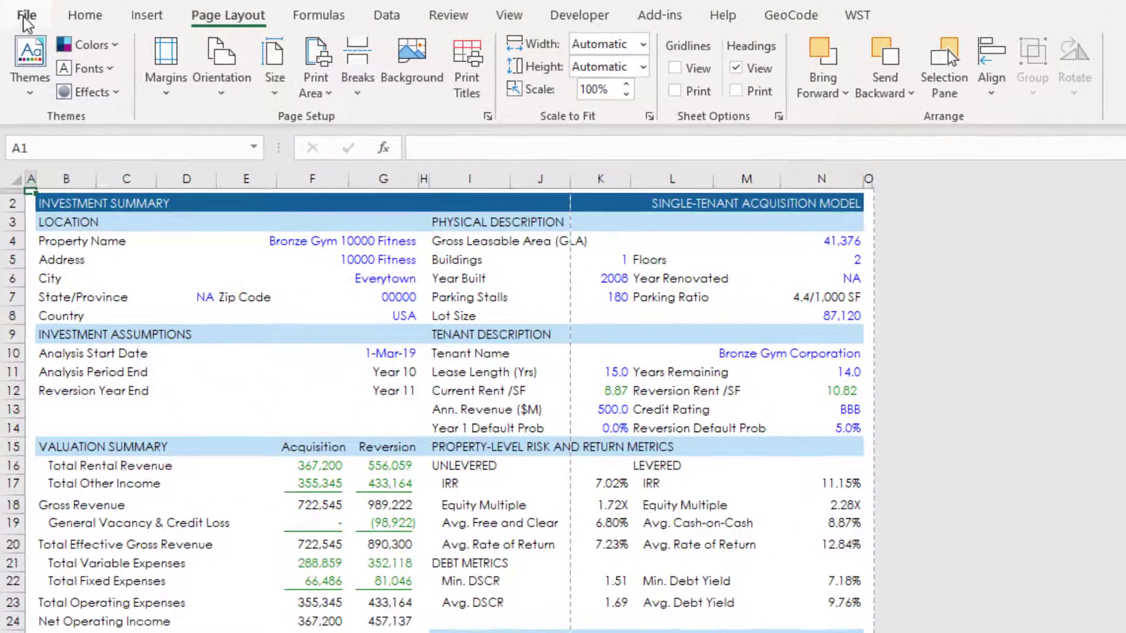
Open the print preview and page through all four pages of the current printout.
{"action": "left_click", "coordinate": [26, 24]}
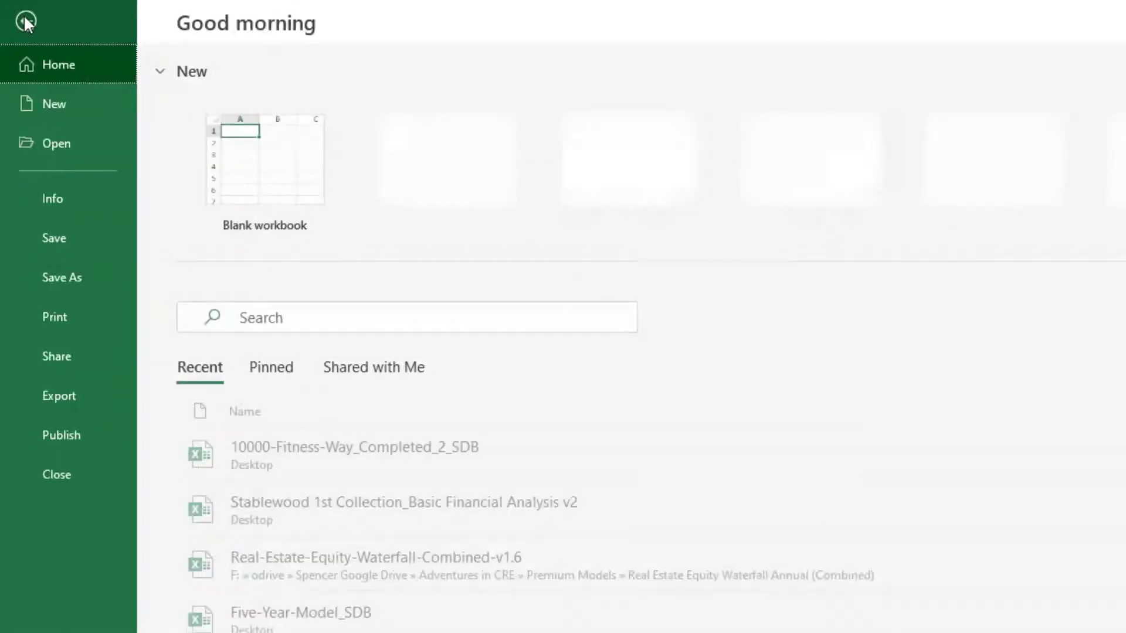
{"action": "left_click", "coordinate": [54, 316]}
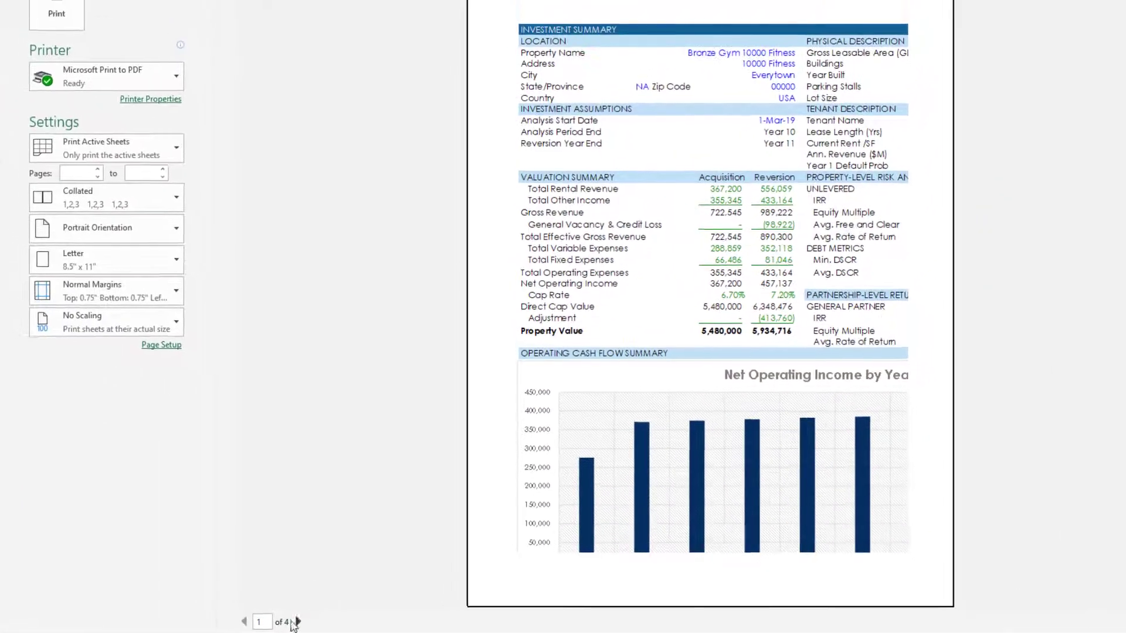
{"action": "left_click", "coordinate": [299, 622]}
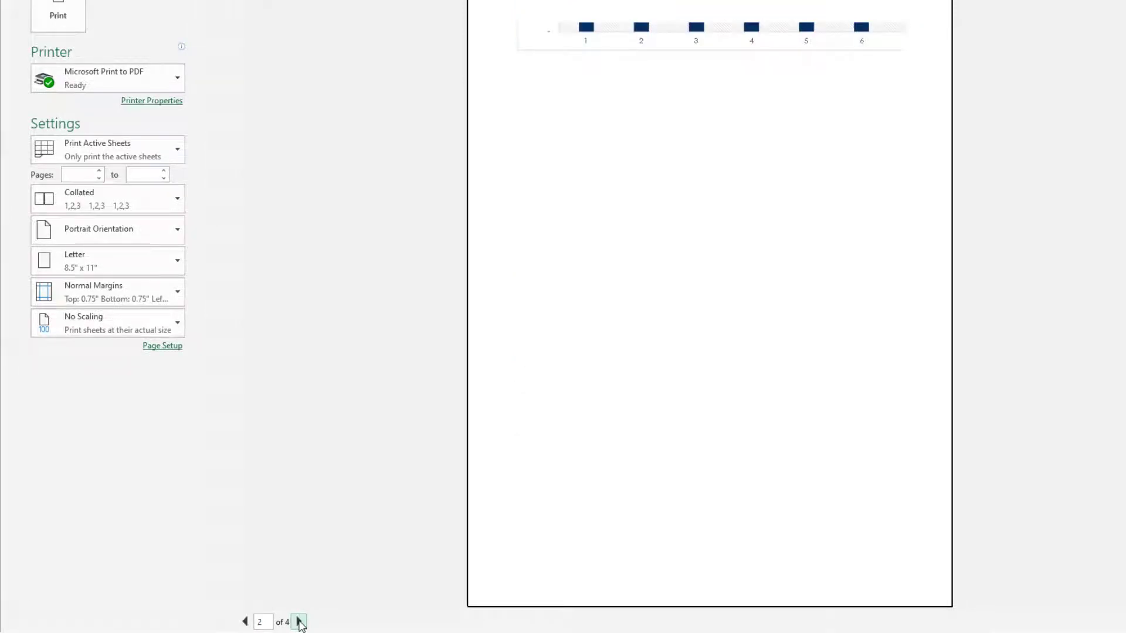
{"action": "left_click", "coordinate": [299, 621]}
{"action": "left_click", "coordinate": [299, 621]}
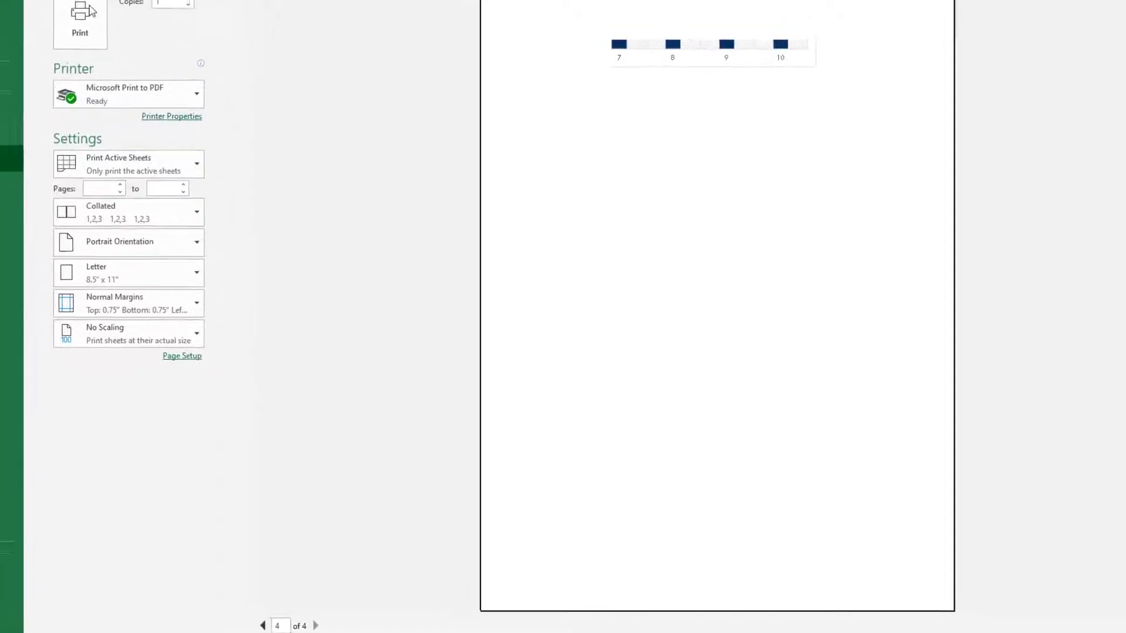
Exit print preview back to the Summary worksheet.
{"action": "left_click", "coordinate": [20, 16]}
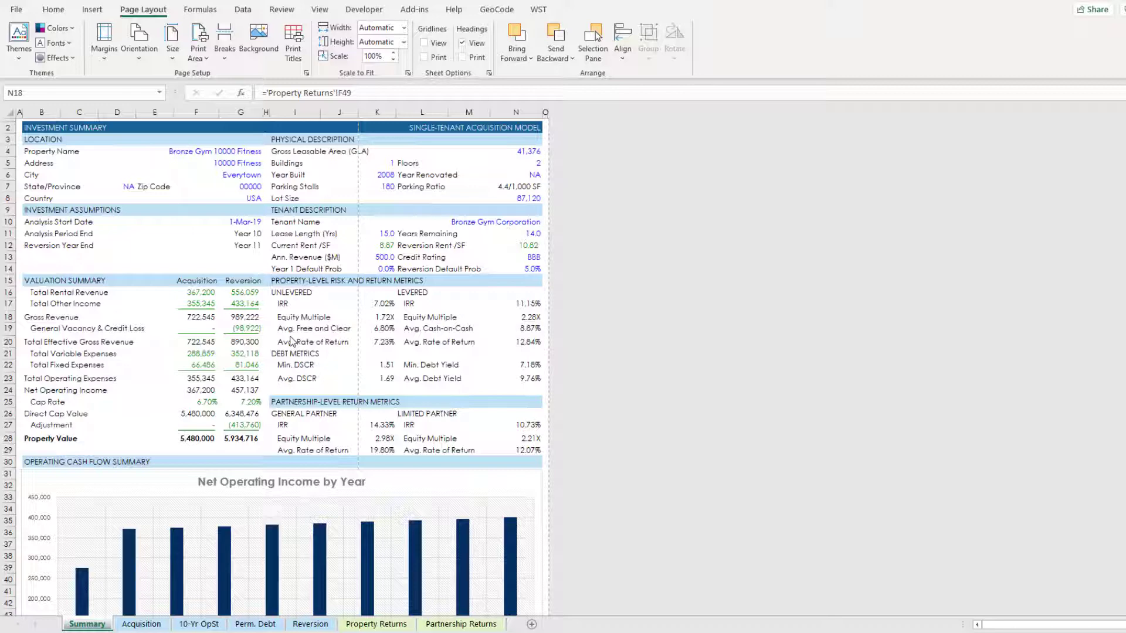
Select B2:N50 on the Summary sheet, including the Net Operating Income chart.
{"action": "scroll", "coordinate": [292, 341], "scroll_direction": "down", "scroll_amount": 6}
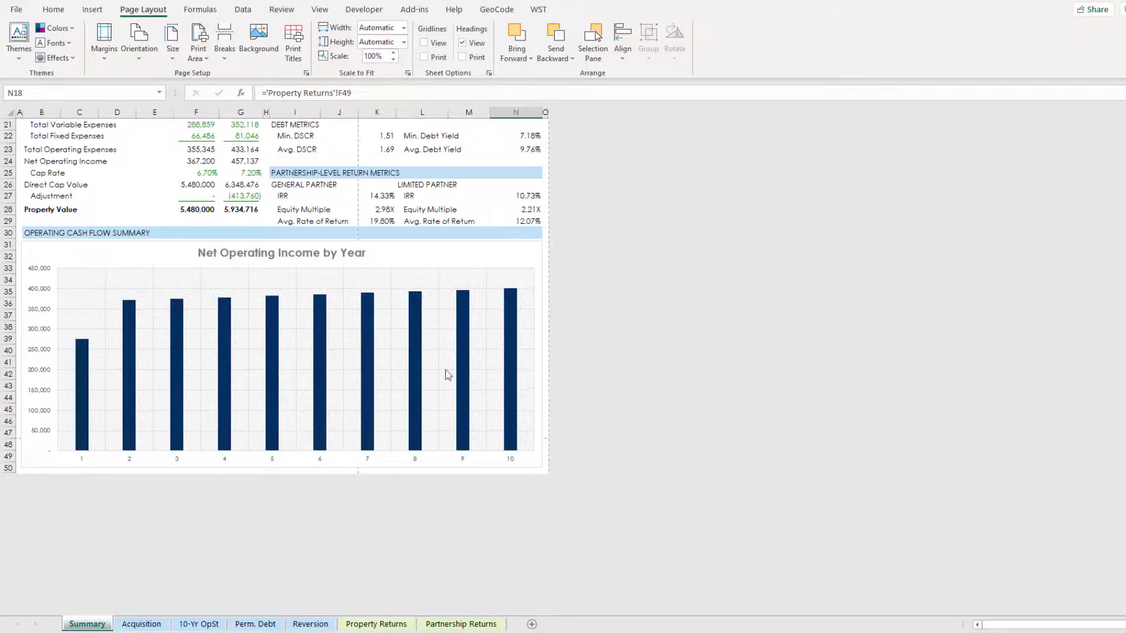
{"action": "scroll", "coordinate": [411, 351], "scroll_direction": "up", "scroll_amount": 6}
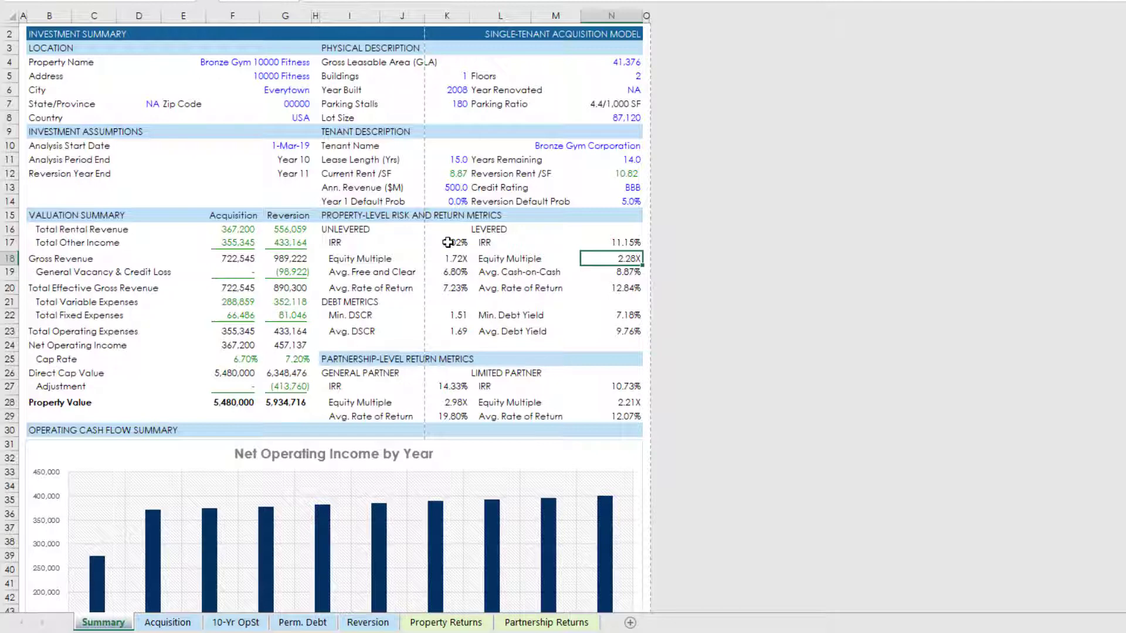
{"action": "left_click_drag", "start_coordinate": [36, 34], "coordinate": [622, 598]}
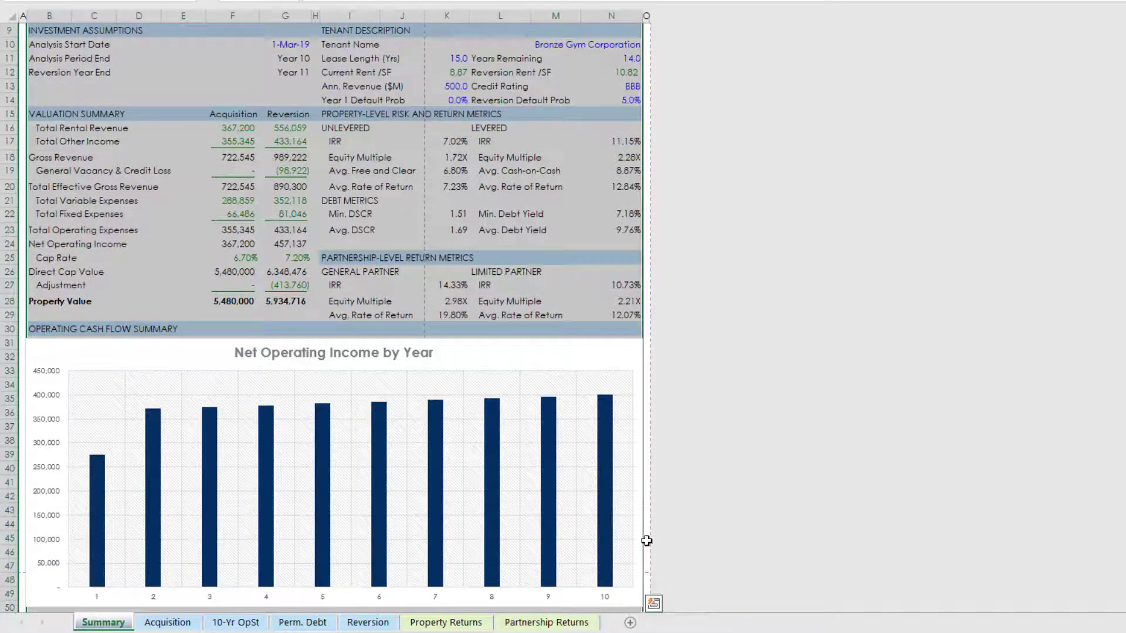
{"action": "scroll", "coordinate": [650, 536], "scroll_direction": "down", "scroll_amount": 5}
{"action": "scroll", "coordinate": [655, 534], "scroll_direction": "up", "scroll_amount": 7}
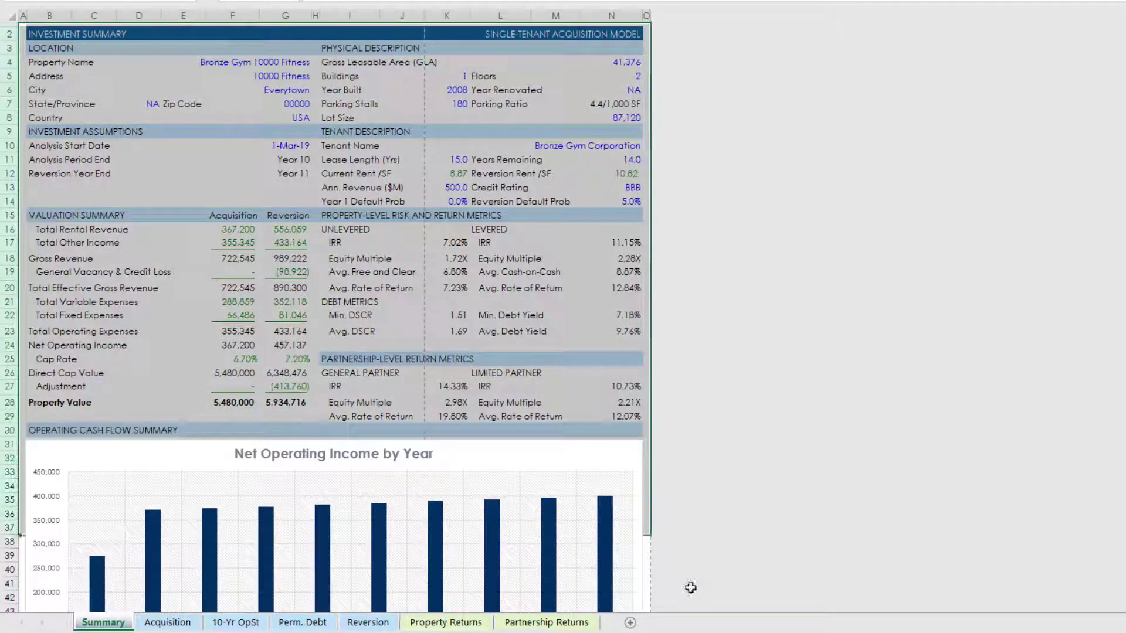
{"action": "scroll", "coordinate": [688, 588], "scroll_direction": "down", "scroll_amount": 2}
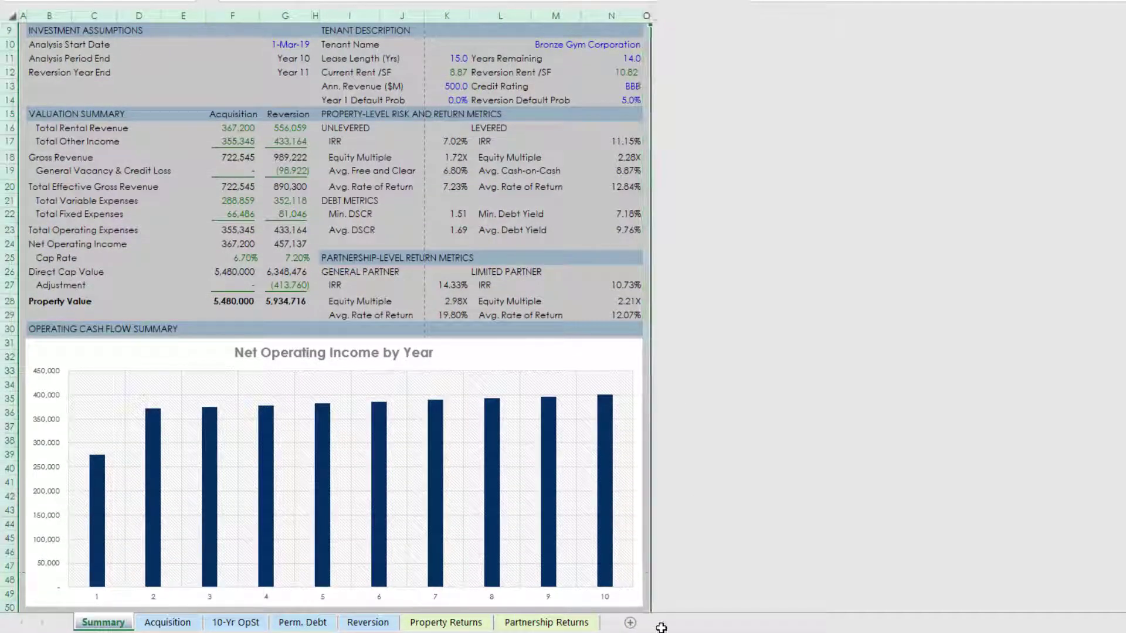
{"action": "scroll", "coordinate": [677, 535], "scroll_direction": "down", "scroll_amount": 7}
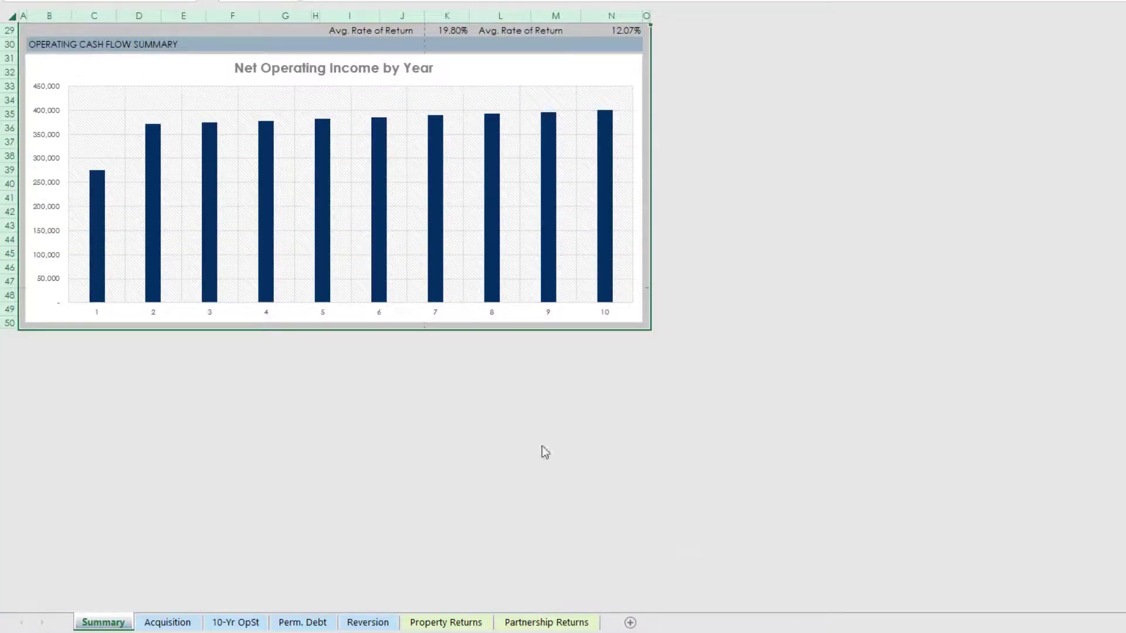
{"action": "scroll", "coordinate": [402, 340], "scroll_direction": "up", "scroll_amount": 9}
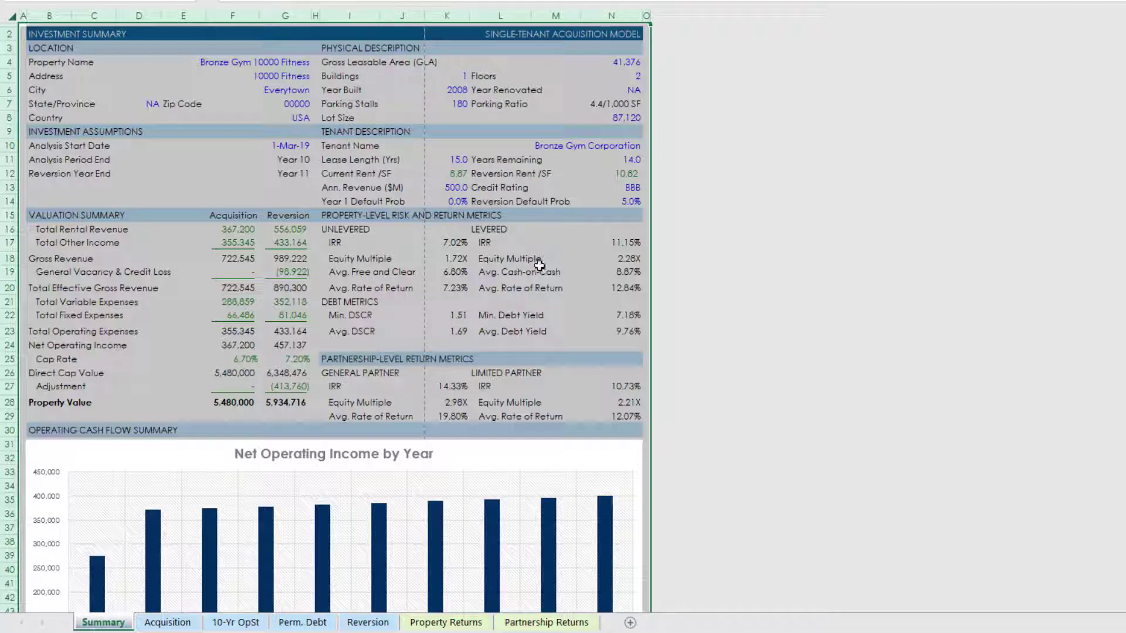
Select the Acquisition sheet's content from A1 to the last used cell.
{"action": "left_click", "coordinate": [347, 283]}
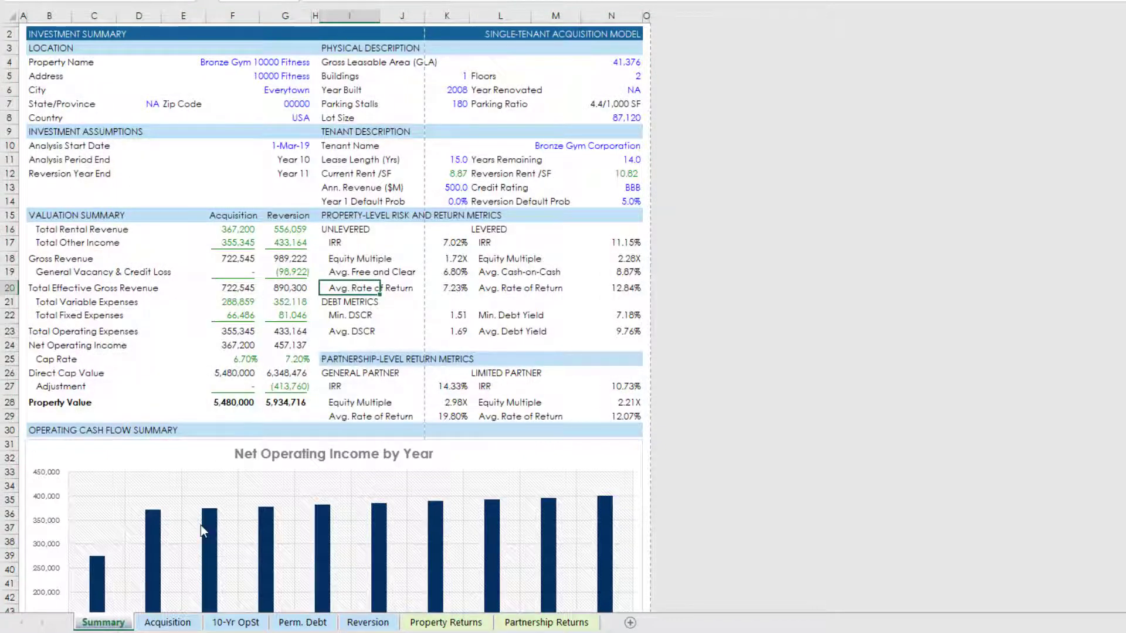
{"action": "scroll", "coordinate": [193, 540], "scroll_direction": "down", "scroll_amount": 1}
{"action": "scroll", "coordinate": [193, 539], "scroll_direction": "up", "scroll_amount": 1}
{"action": "left_click", "coordinate": [175, 624]}
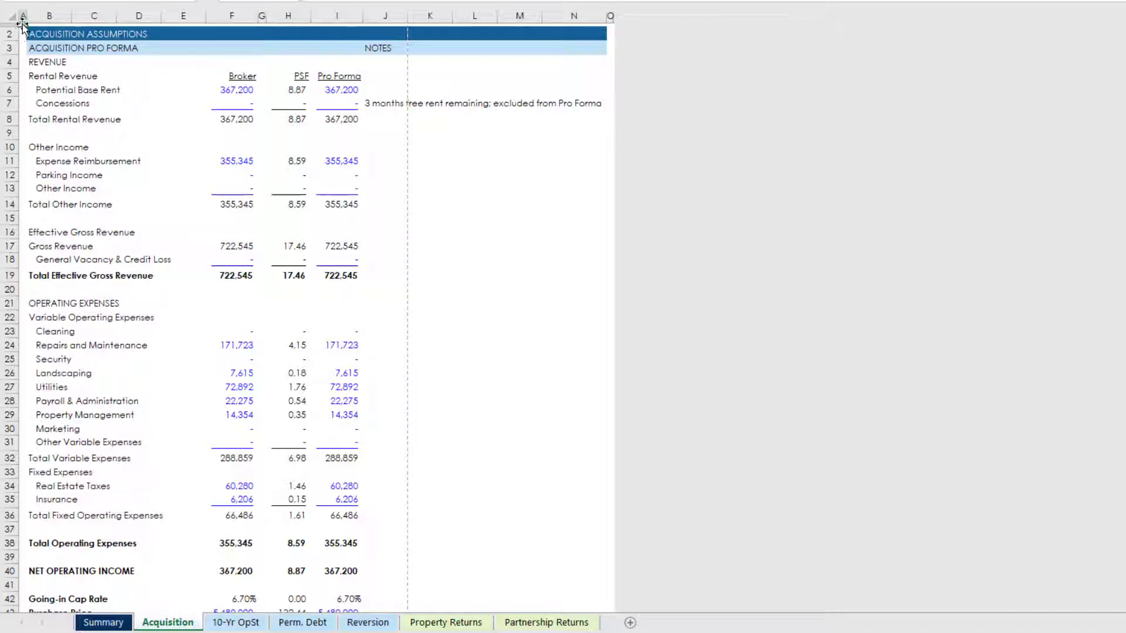
{"action": "mouse_move", "coordinate": [23, 24]}
{"action": "left_mouse_down"}
{"action": "mouse_move", "coordinate": [86, 65]}
{"action": "mouse_move", "coordinate": [35, 47]}
{"action": "mouse_move", "coordinate": [23, 24]}
{"action": "left_mouse_up"}
{"action": "key", "text": "ctrl+shift+End"}
{"action": "scroll", "coordinate": [138, 62], "scroll_direction": "down", "scroll_amount": 5}
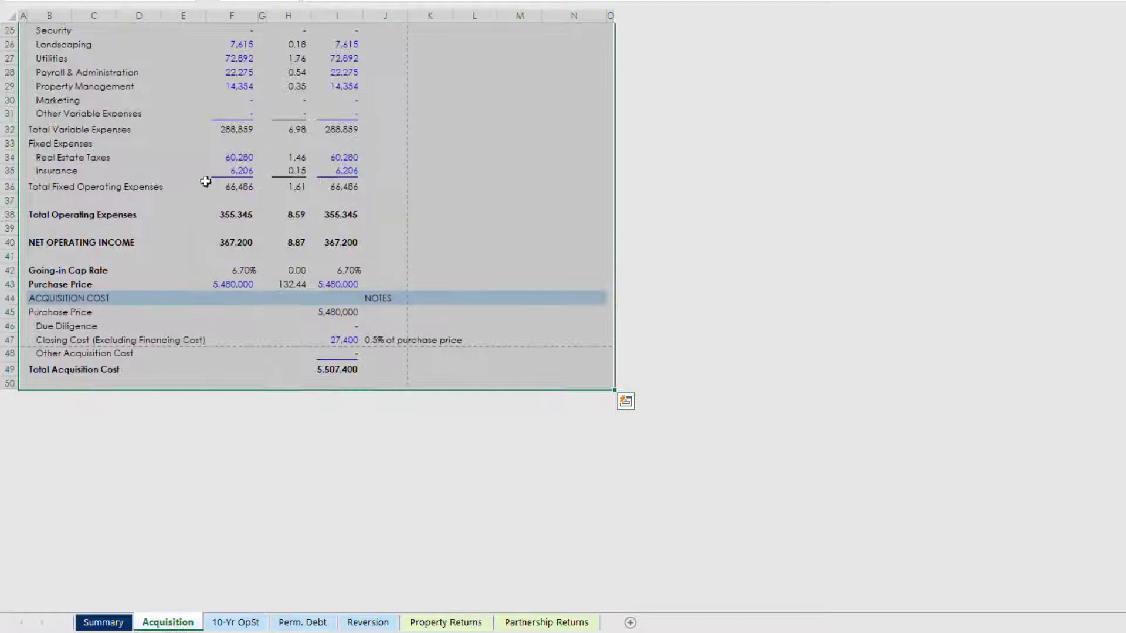
{"action": "scroll", "coordinate": [351, 250], "scroll_direction": "up", "scroll_amount": 8}
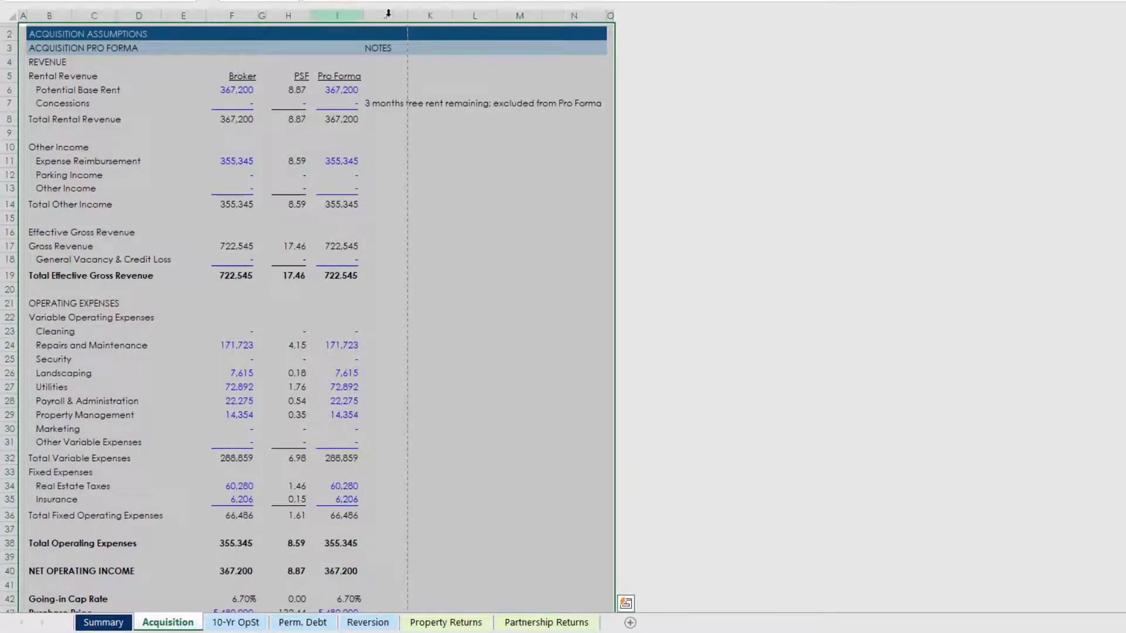
{"action": "scroll", "coordinate": [146, 312], "scroll_direction": "down", "scroll_amount": 5}
{"action": "scroll", "coordinate": [240, 316], "scroll_direction": "up", "scroll_amount": 5}
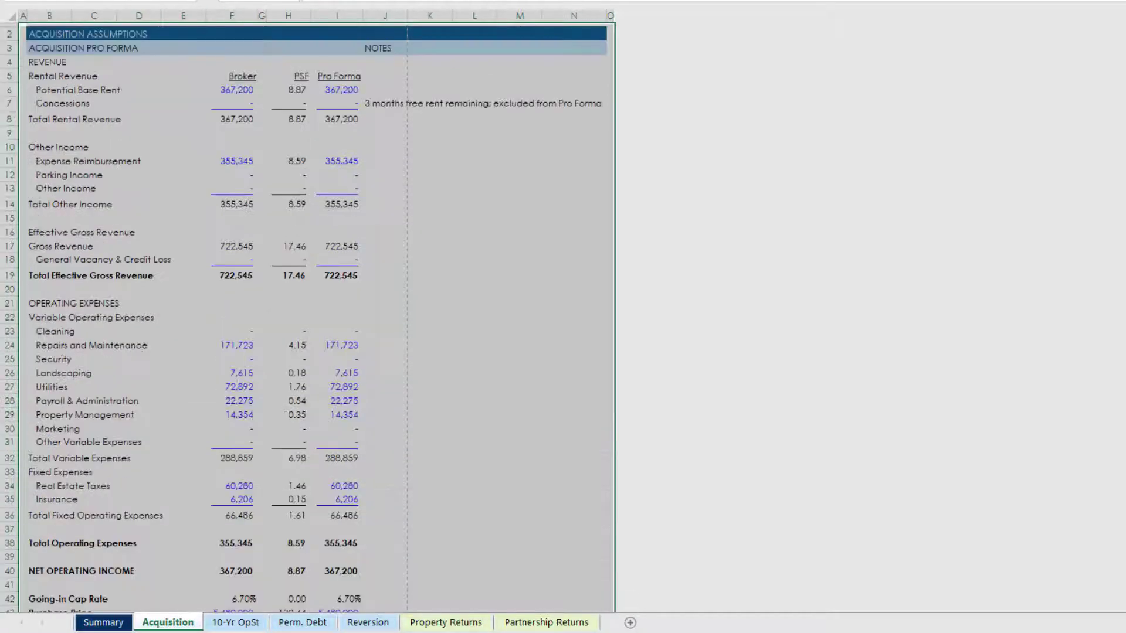
On the 10-Yr OpSt sheet, select from B2 across to column P and down to row 53.
{"action": "left_click", "coordinate": [235, 622]}
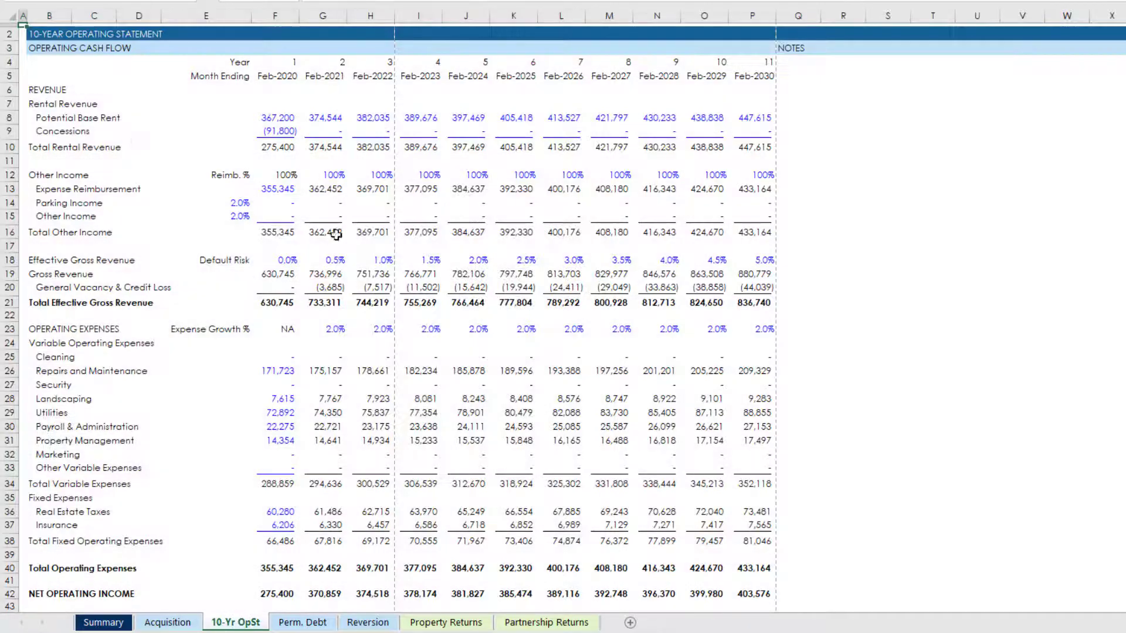
{"action": "left_click", "coordinate": [58, 34]}
{"action": "key", "text": "shift+Right"}
{"action": "key", "text": "shift+Right"}
{"action": "key", "text": "shift+Right"}
{"action": "key", "text": "shift+Right"}
{"action": "key", "text": "shift+Right"}
{"action": "key", "text": "shift+Right"}
{"action": "key", "text": "shift+Right"}
{"action": "key", "text": "shift+Right"}
{"action": "key", "text": "shift+Right"}
{"action": "key", "text": "shift+Right"}
{"action": "key", "text": "shift+Right"}
{"action": "key", "text": "shift+Right"}
{"action": "key", "text": "shift+Right"}
{"action": "key", "text": "shift+Right"}
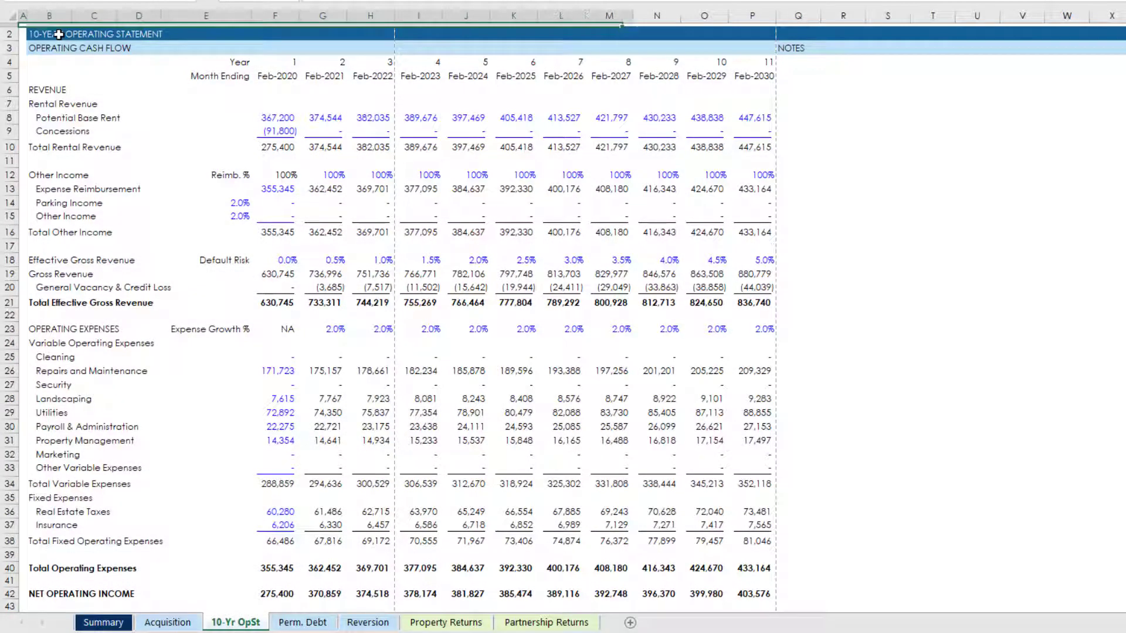
{"action": "key", "text": "shift+Down"}
{"action": "key", "text": "shift+Down"}
{"action": "key", "text": "shift+Down"}
{"action": "key", "text": "shift+Down"}
{"action": "key", "text": "shift+Down"}
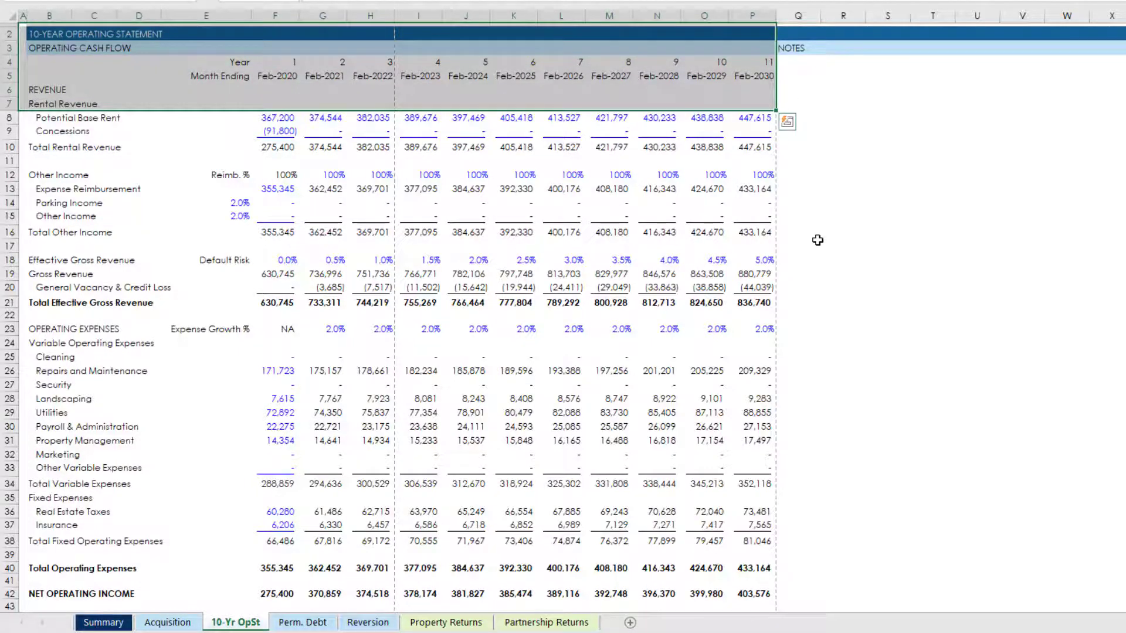
{"action": "scroll", "coordinate": [817, 240], "scroll_direction": "down", "scroll_amount": 6}
{"action": "scroll", "coordinate": [817, 240], "scroll_direction": "down", "scroll_amount": 3}
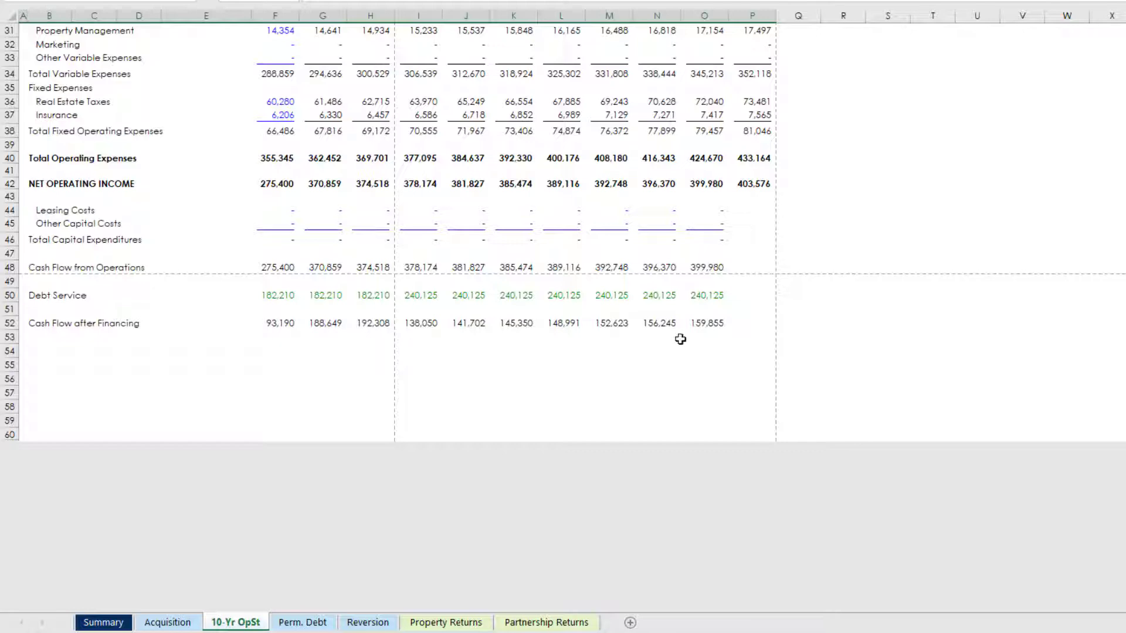
{"action": "left_click", "coordinate": [753, 331], "text": "shift"}
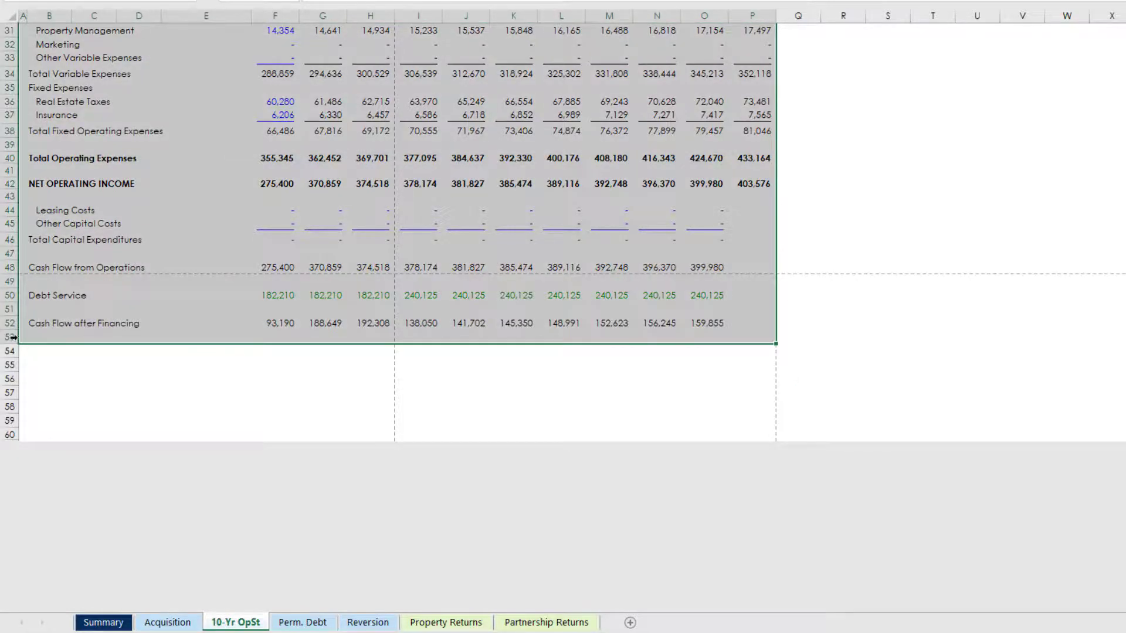
{"action": "scroll", "coordinate": [452, 305], "scroll_direction": "up", "scroll_amount": 10}
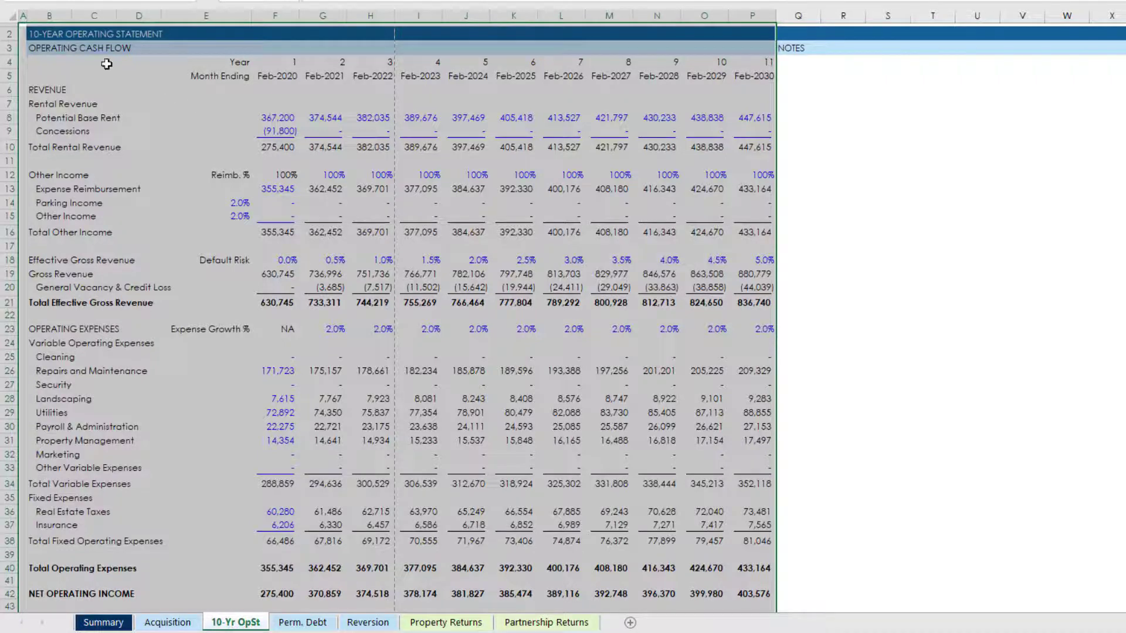
{"action": "scroll", "coordinate": [98, 226], "scroll_direction": "down", "scroll_amount": 6}
Select the Perm. Debt block A2:Q13, then the Reversion block A2:O49.
{"action": "left_click", "coordinate": [304, 622]}
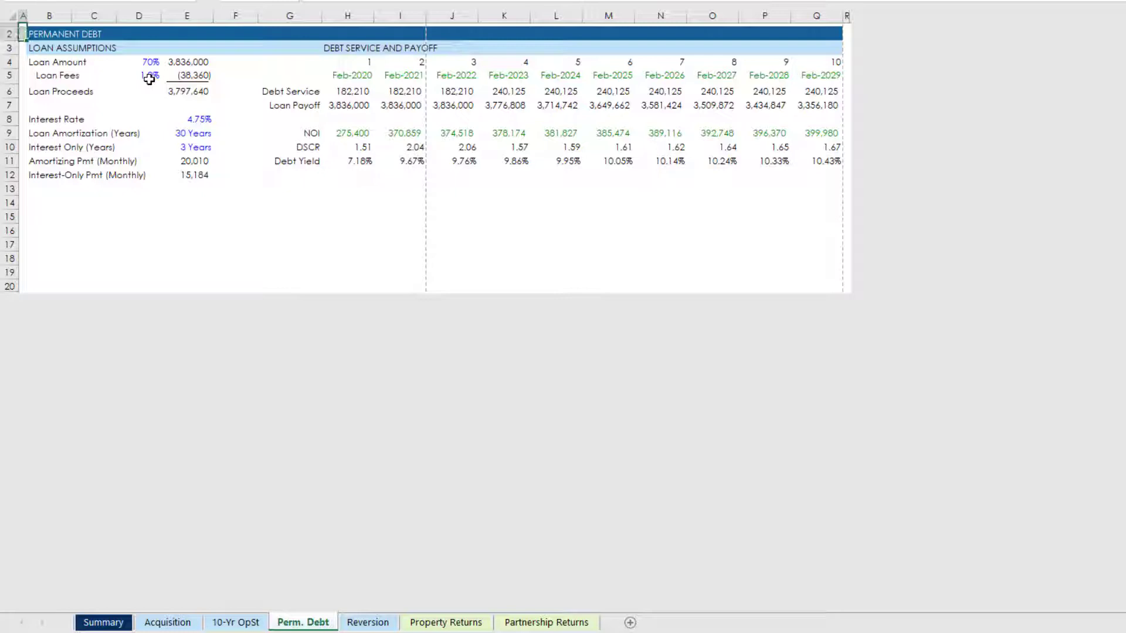
{"action": "key", "text": "ctrl+shift+End"}
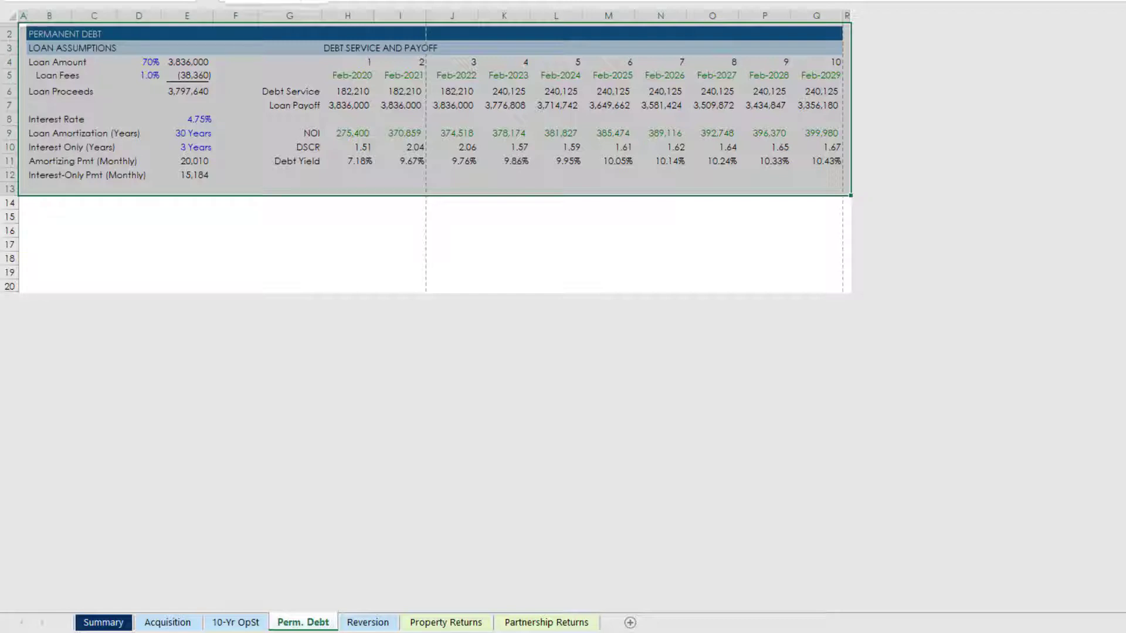
{"action": "left_click", "coordinate": [369, 623]}
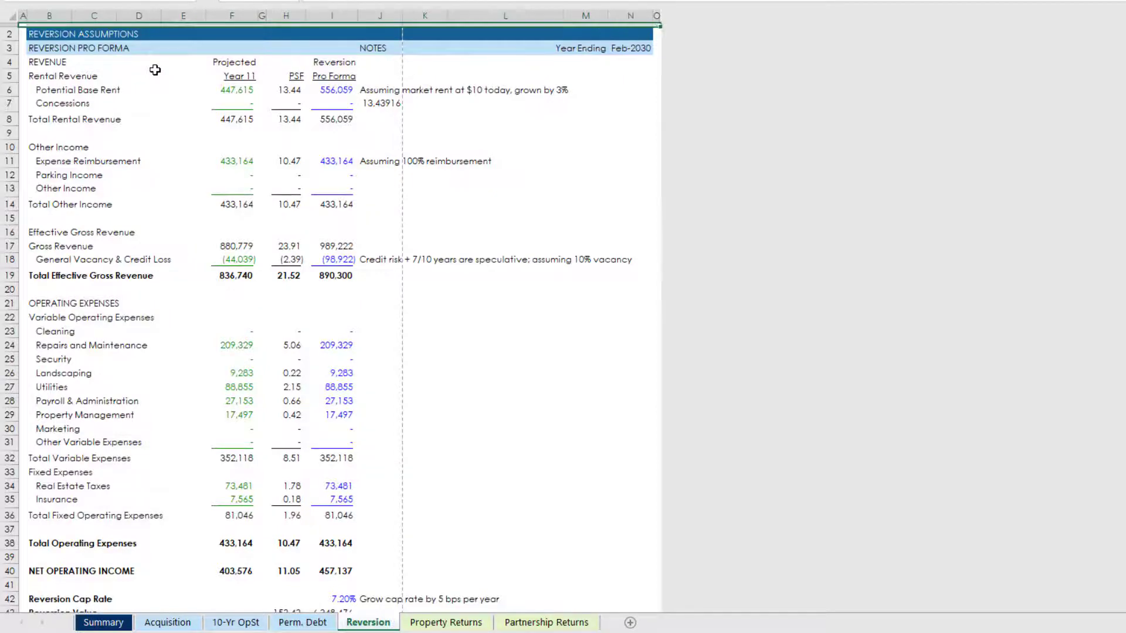
{"action": "key", "text": "ctrl+shift+End"}
{"action": "scroll", "coordinate": [176, 199], "scroll_direction": "down", "scroll_amount": 5}
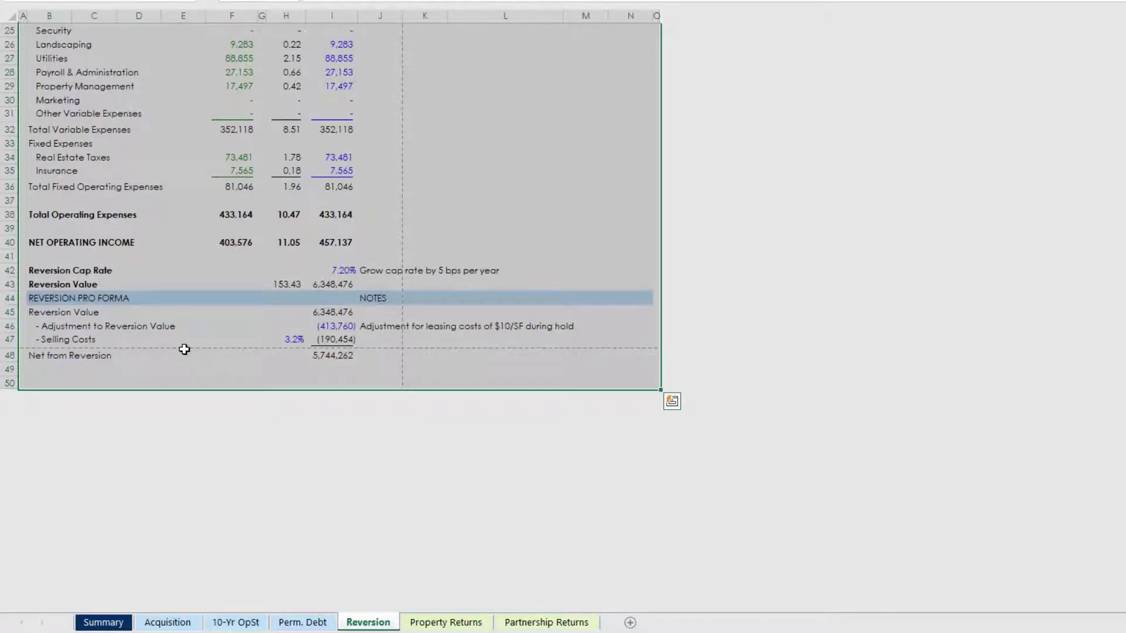
{"action": "key", "text": "shift+Up"}
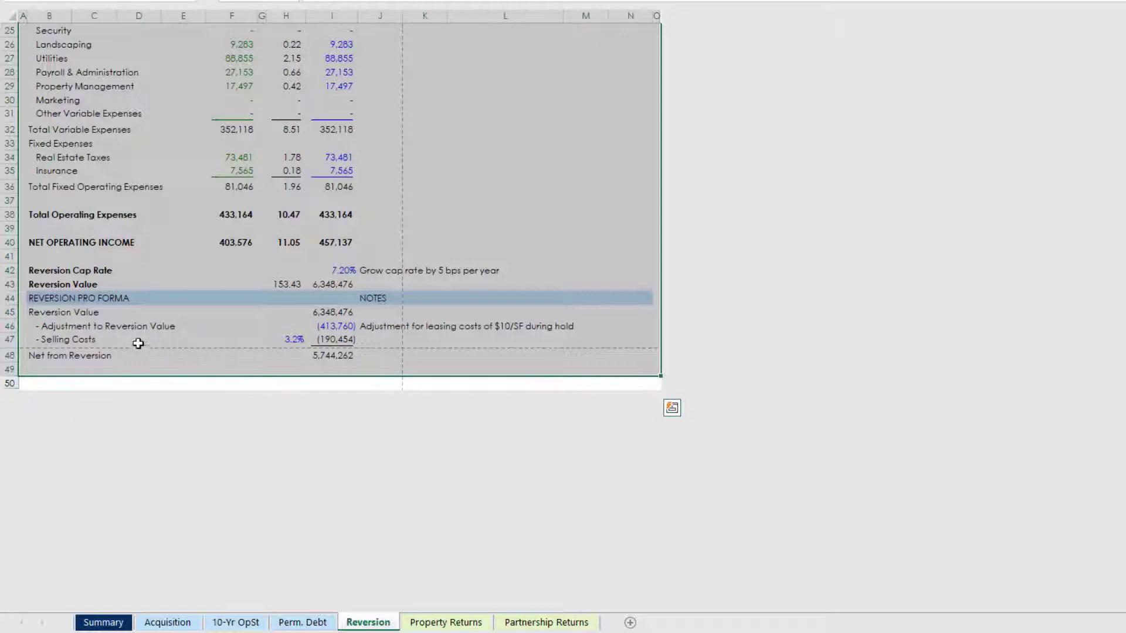
{"action": "scroll", "coordinate": [150, 327], "scroll_direction": "up", "scroll_amount": 8}
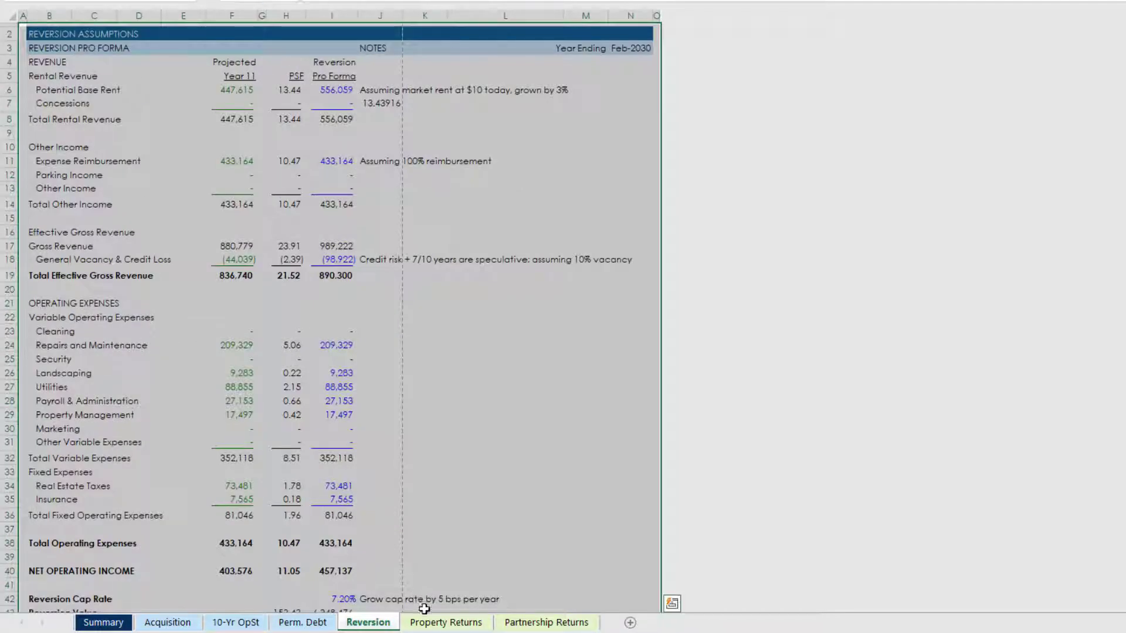
Select the Property Returns data from the top row down to its end.
{"action": "left_click", "coordinate": [441, 623]}
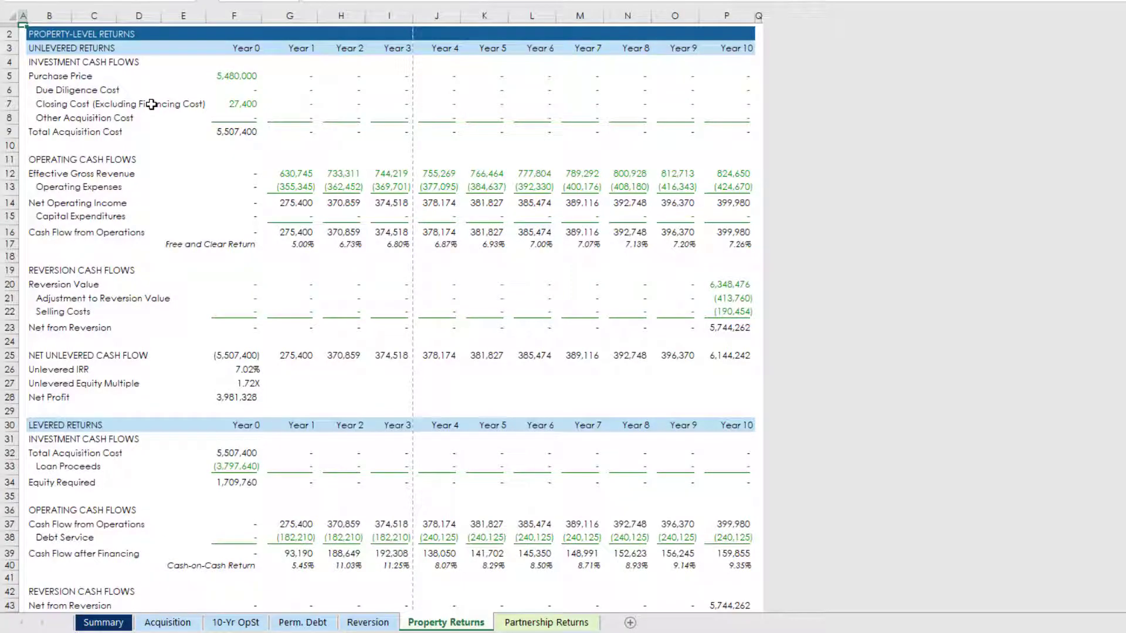
{"action": "key", "text": "shift+space"}
{"action": "key", "text": "ctrl+shift+Down"}
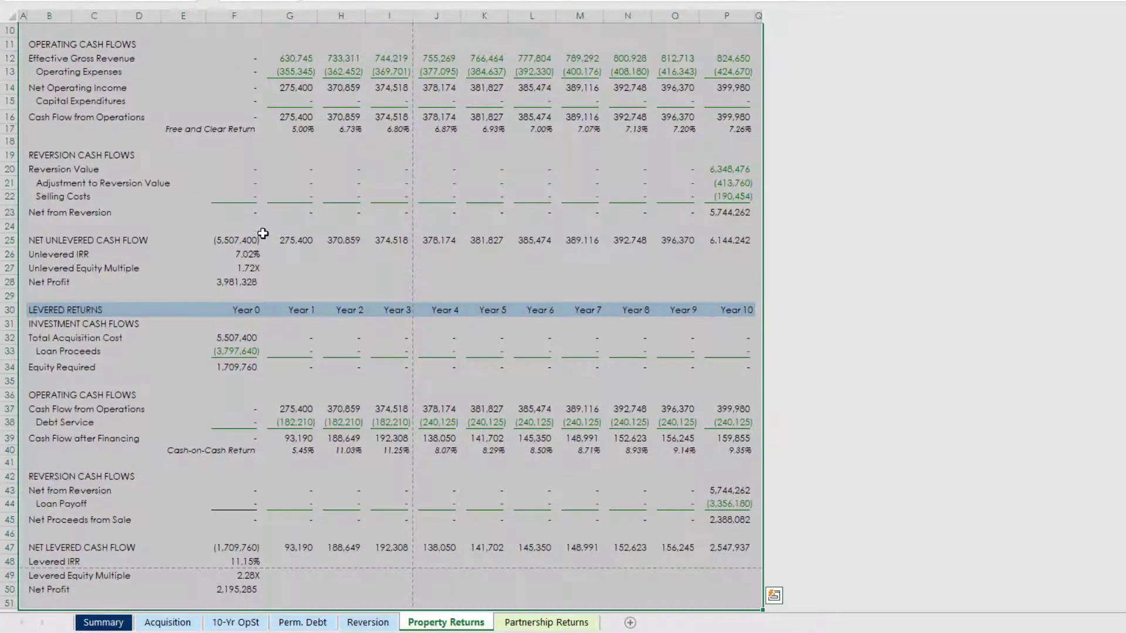
{"action": "scroll", "coordinate": [261, 242], "scroll_direction": "down", "scroll_amount": 5}
{"action": "scroll", "coordinate": [261, 241], "scroll_direction": "up", "scroll_amount": 8}
{"action": "scroll", "coordinate": [206, 211], "scroll_direction": "down", "scroll_amount": 6}
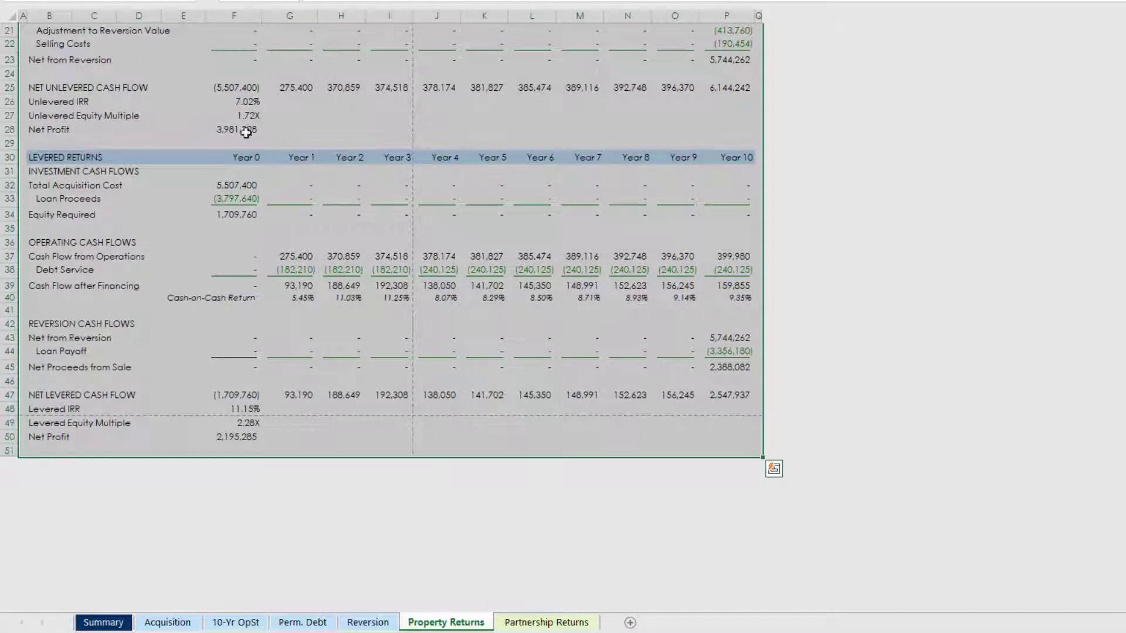
{"action": "key", "text": "Escape"}
{"action": "scroll", "coordinate": [245, 325], "scroll_direction": "up", "scroll_amount": 6}
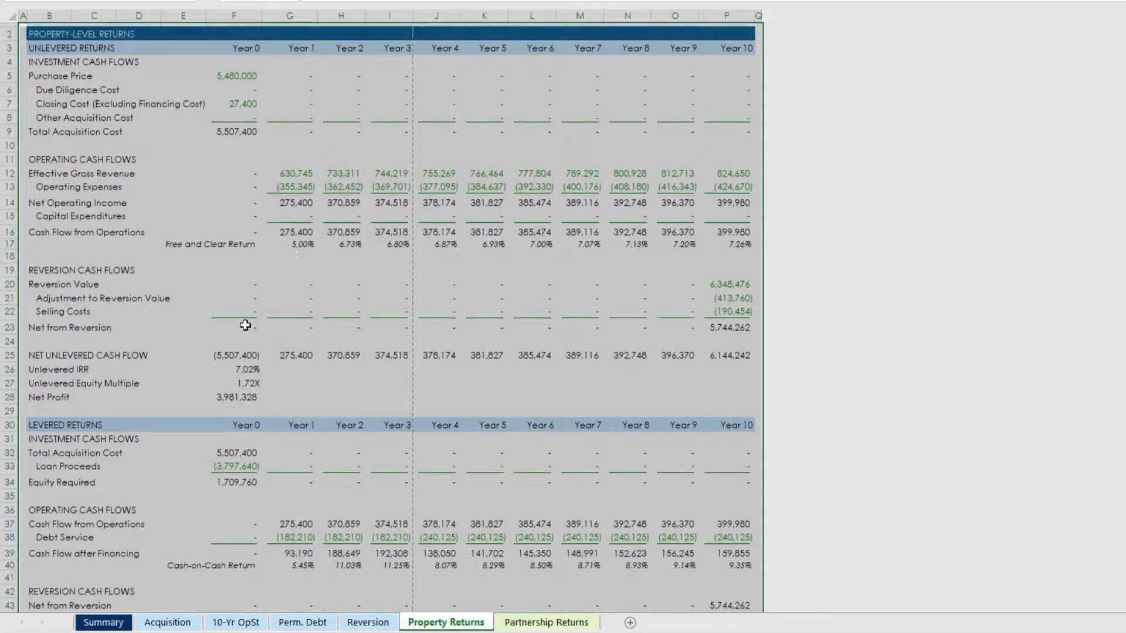
On Partnership Returns, extend a selection across the partnership data down to row 28.
{"action": "left_click", "coordinate": [546, 623]}
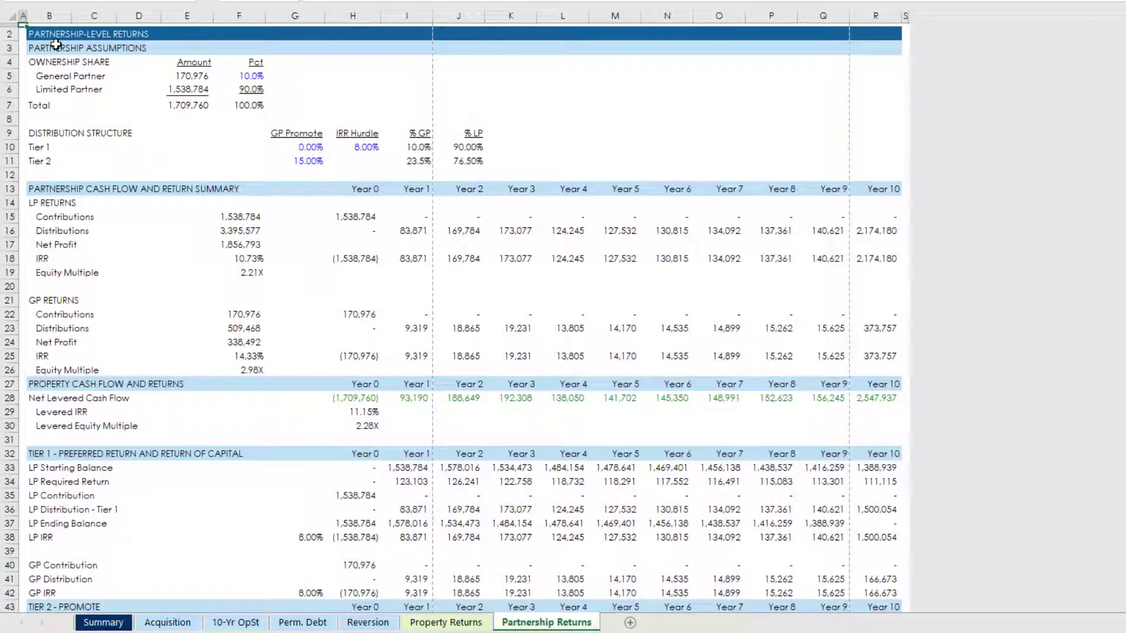
{"action": "key", "text": "shift+Right"}
{"action": "key", "text": "shift+Down"}
{"action": "key", "text": "shift+Right"}
{"action": "key", "text": "shift+Down"}
{"action": "key", "text": "shift+Right"}
{"action": "key", "text": "shift+Down"}
{"action": "key", "text": "shift+Right"}
{"action": "key", "text": "shift+Down"}
{"action": "key", "text": "shift+Right"}
{"action": "key", "text": "shift+Down"}
{"action": "key", "text": "shift+Right"}
{"action": "key", "text": "shift+Down"}
{"action": "key", "text": "shift+Right"}
{"action": "key", "text": "shift+Down"}
{"action": "key", "text": "shift+Right"}
{"action": "key", "text": "shift+Down"}
{"action": "key", "text": "shift+Right"}
{"action": "key", "text": "shift+Down"}
{"action": "key", "text": "shift+Right"}
{"action": "key", "text": "shift+Down"}
{"action": "key", "text": "shift+Right"}
{"action": "key", "text": "shift+Down"}
{"action": "key", "text": "shift+Right"}
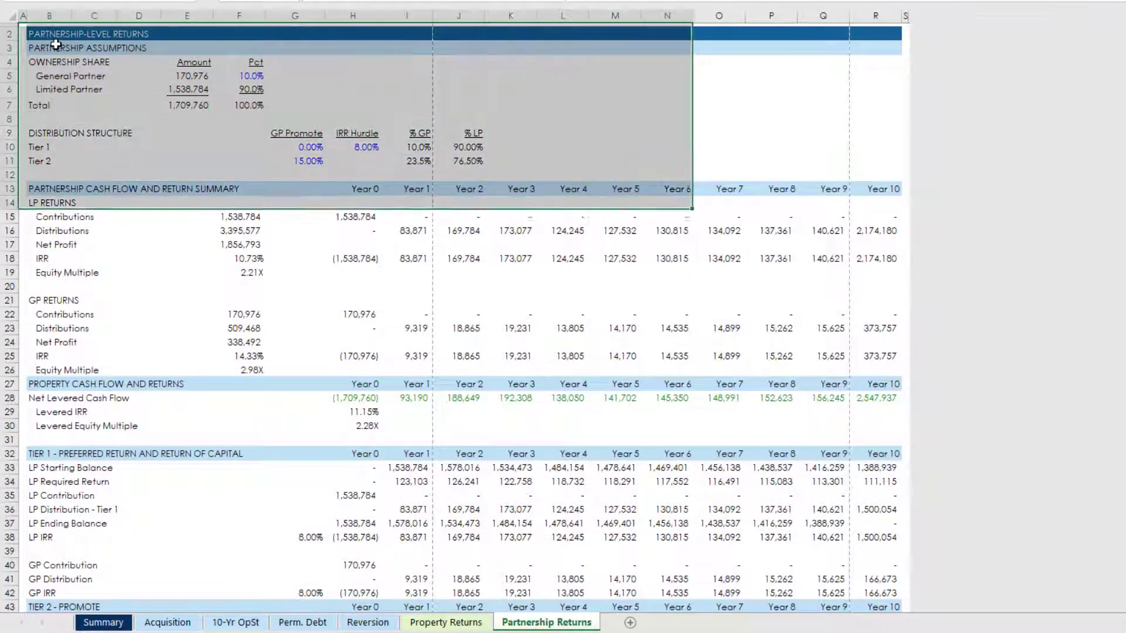
{"action": "key", "text": "shift+Down"}
{"action": "key", "text": "shift+Right"}
{"action": "key", "text": "shift+Down"}
{"action": "key", "text": "shift+Right"}
{"action": "key", "text": "shift+Down"}
{"action": "key", "text": "shift+Right"}
{"action": "key", "text": "shift+Down"}
{"action": "key", "text": "shift+Right"}
{"action": "key", "text": "shift+Down"}
{"action": "key", "text": "shift+Down"}
{"action": "key", "text": "shift+Down"}
{"action": "key", "text": "shift+Down"}
{"action": "key", "text": "shift+Down"}
{"action": "key", "text": "shift+Down"}
{"action": "key", "text": "shift+Down"}
{"action": "key", "text": "shift+Down"}
{"action": "key", "text": "shift+Down"}
{"action": "key", "text": "shift+Down"}
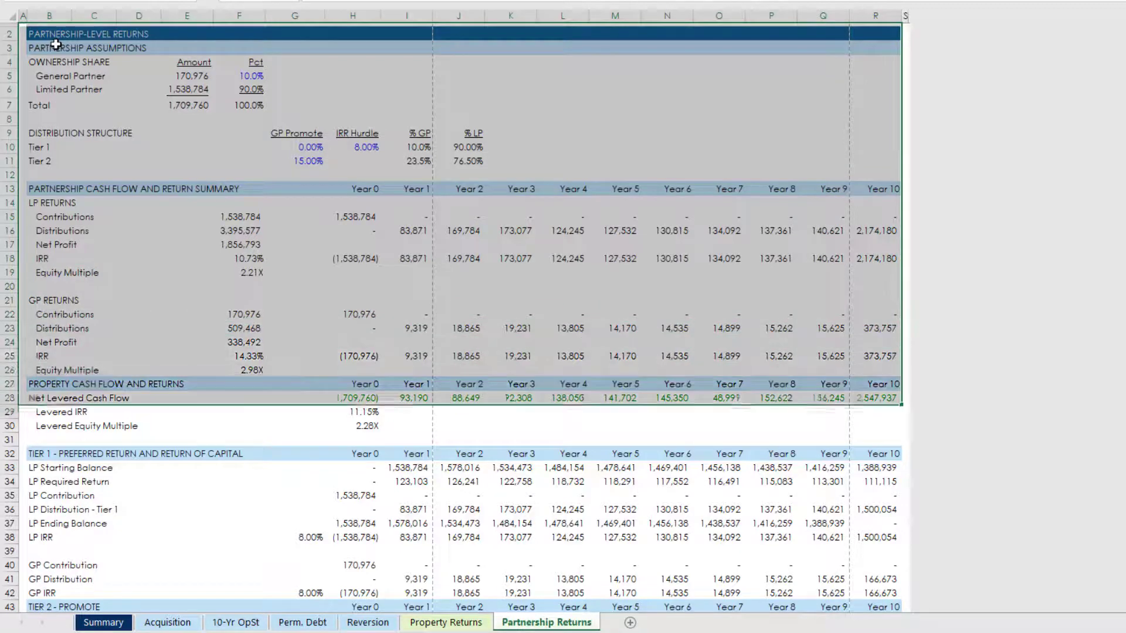
{"action": "key", "text": "shift+Down"}
{"action": "key", "text": "shift+Down"}
{"action": "key", "text": "shift+Down"}
{"action": "key", "text": "shift+Right"}
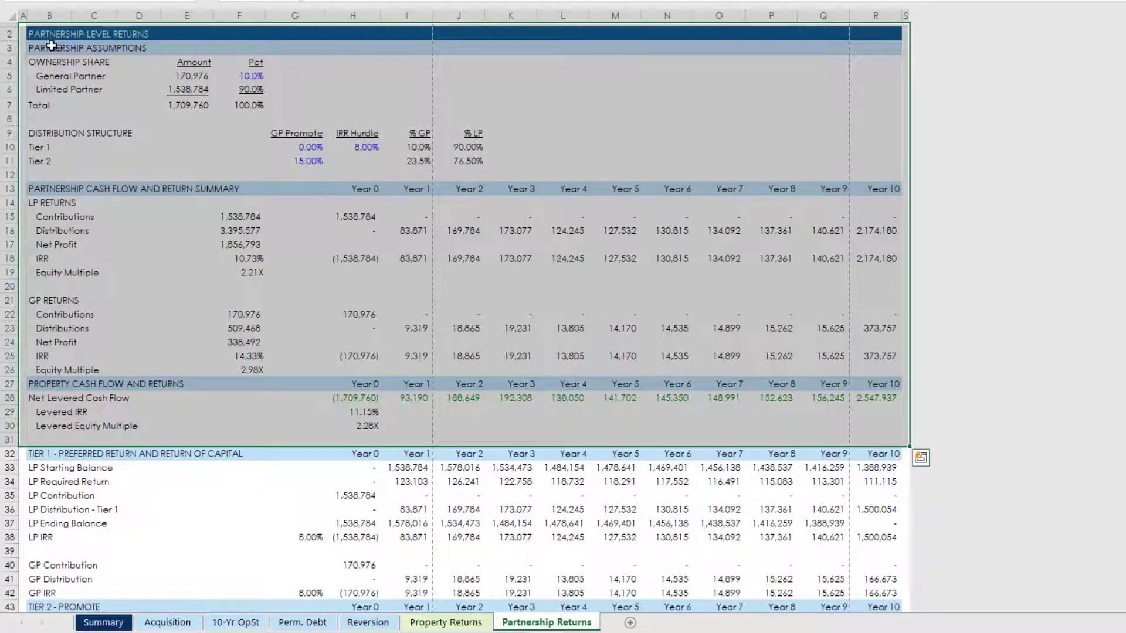
Extend the Partnership Returns selection down to row 50, then clear it.
{"action": "scroll", "coordinate": [140, 169], "scroll_direction": "down", "scroll_amount": 8}
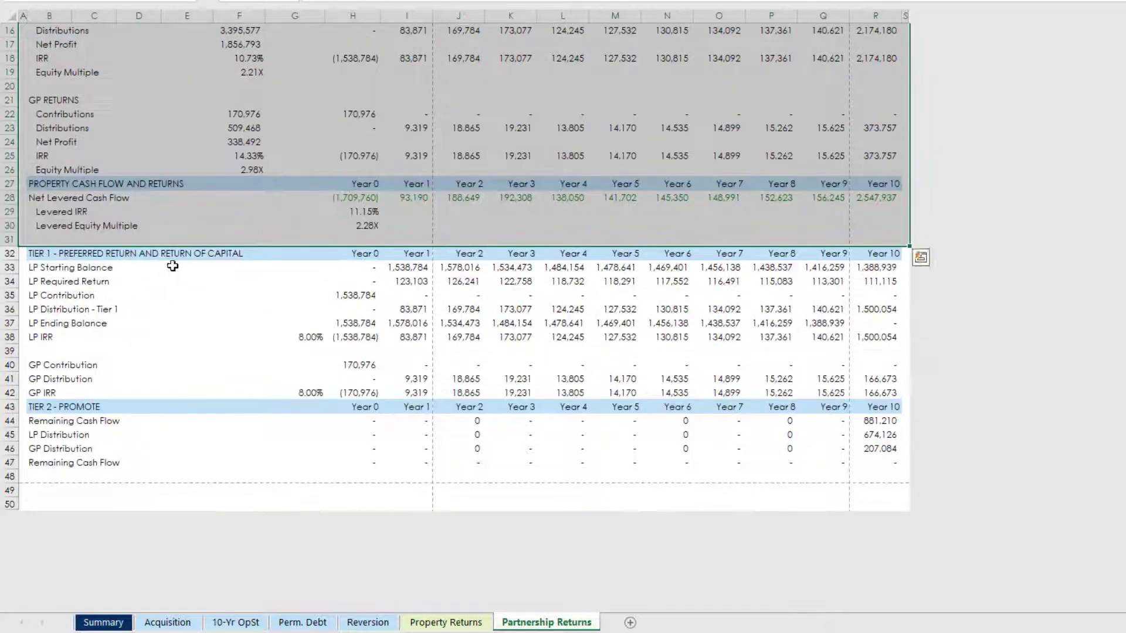
{"action": "scroll", "coordinate": [171, 268], "scroll_direction": "up", "scroll_amount": 3}
{"action": "scroll", "coordinate": [175, 307], "scroll_direction": "up", "scroll_amount": 3}
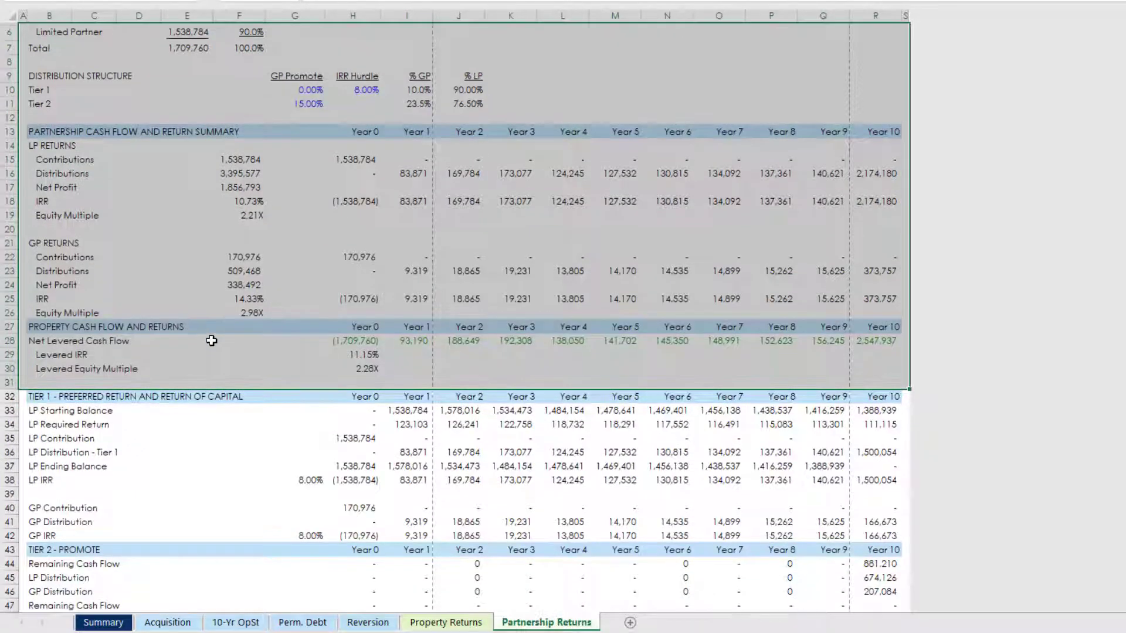
{"action": "scroll", "coordinate": [211, 346], "scroll_direction": "up", "scroll_amount": 2}
{"action": "left_click_drag", "start_coordinate": [908, 446], "coordinate": [910, 610]}
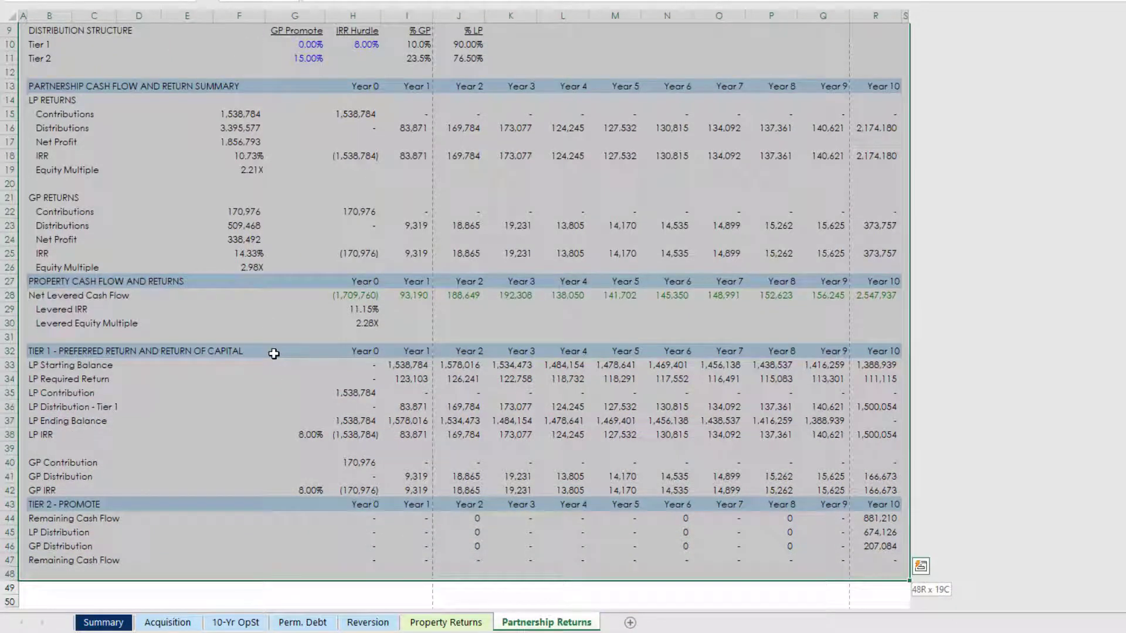
{"action": "scroll", "coordinate": [323, 337], "scroll_direction": "up", "scroll_amount": 3}
{"action": "scroll", "coordinate": [343, 351], "scroll_direction": "down", "scroll_amount": 3}
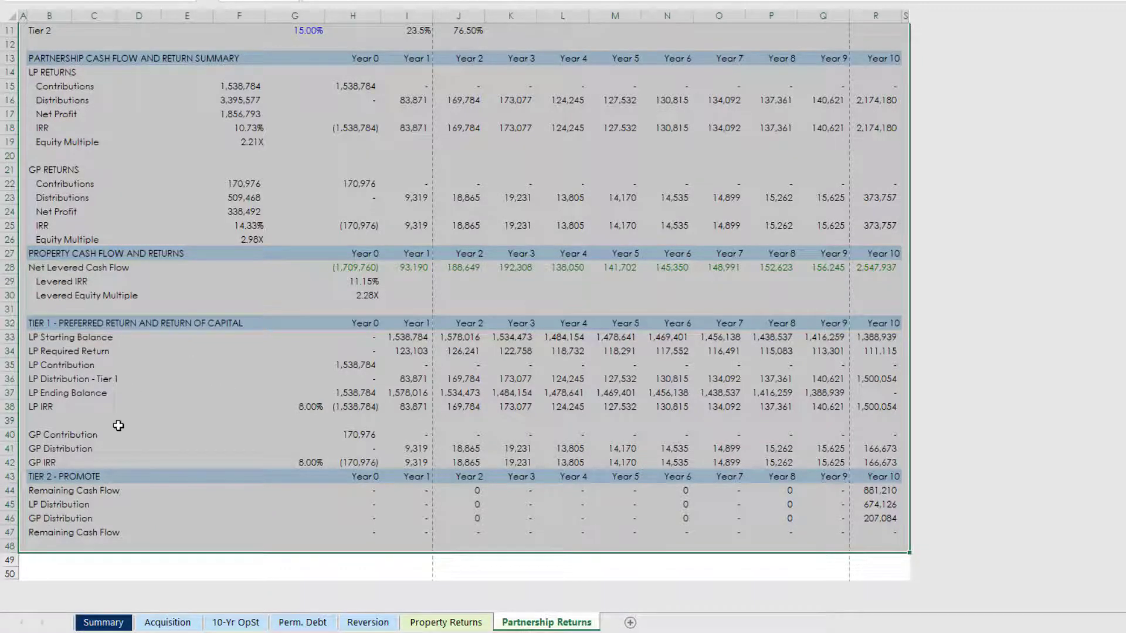
{"action": "scroll", "coordinate": [188, 401], "scroll_direction": "up", "scroll_amount": 3}
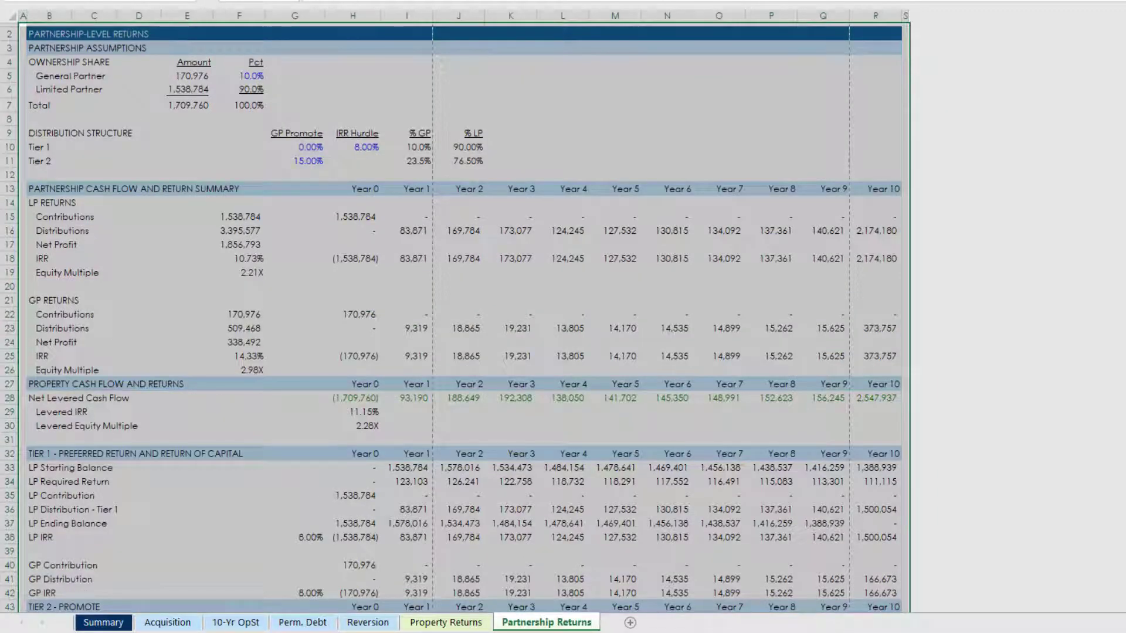
{"action": "left_click", "coordinate": [462, 359]}
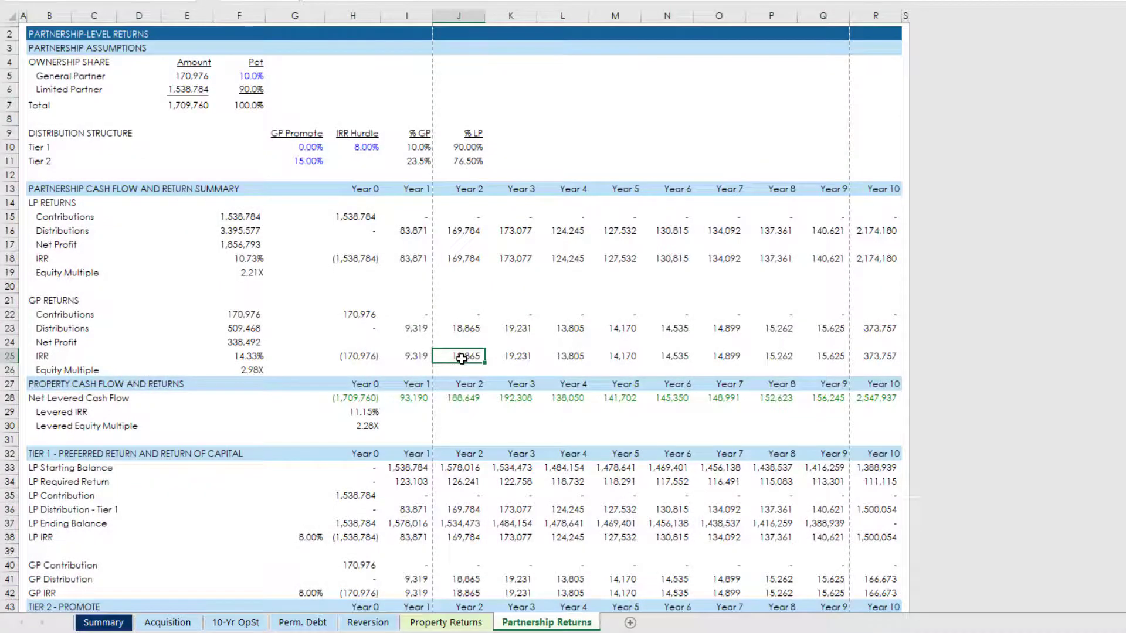
Return to Summary and group all seven sheets through Partnership Returns.
{"action": "key", "text": "ctrl+Page_Up"}
{"action": "key", "text": "ctrl+Page_Up"}
{"action": "key", "text": "ctrl+Page_Up"}
{"action": "key", "text": "ctrl+Page_Up"}
{"action": "key", "text": "ctrl+Page_Up"}
{"action": "key", "text": "ctrl+Page_Up"}
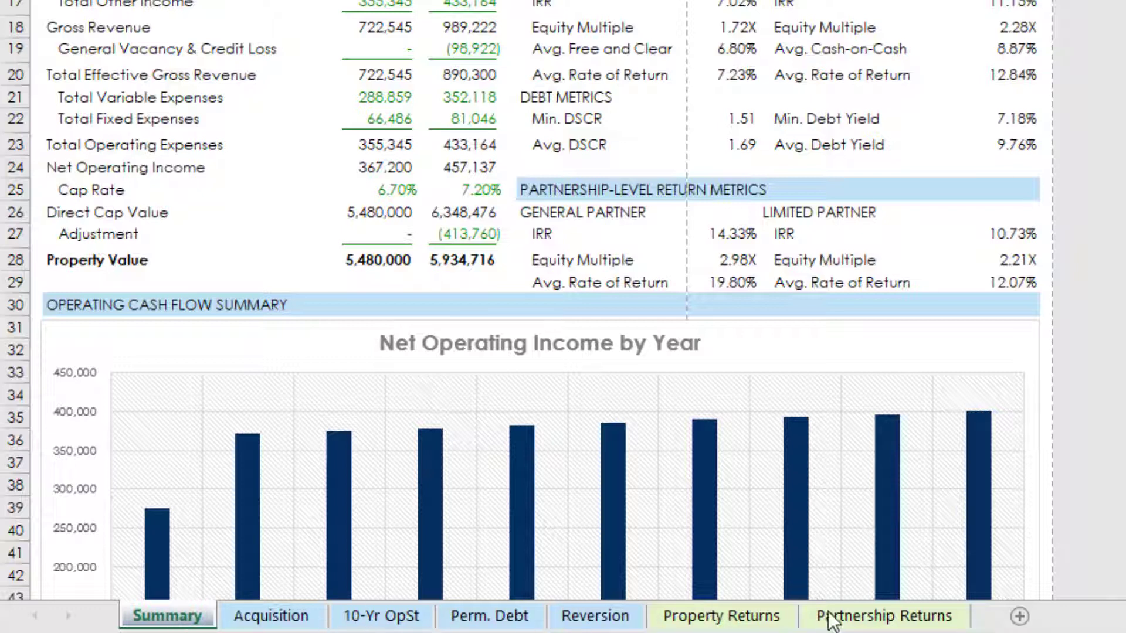
{"action": "left_click", "coordinate": [897, 617], "text": "shift"}
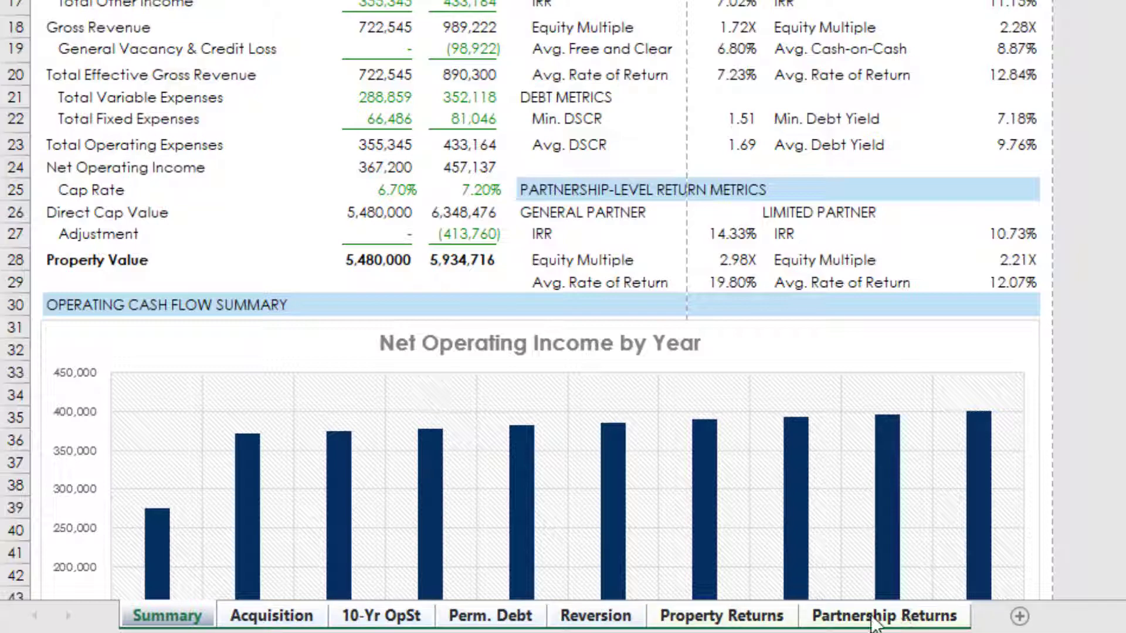
{"action": "left_click_drag", "start_coordinate": [141, 617], "coordinate": [214, 585]}
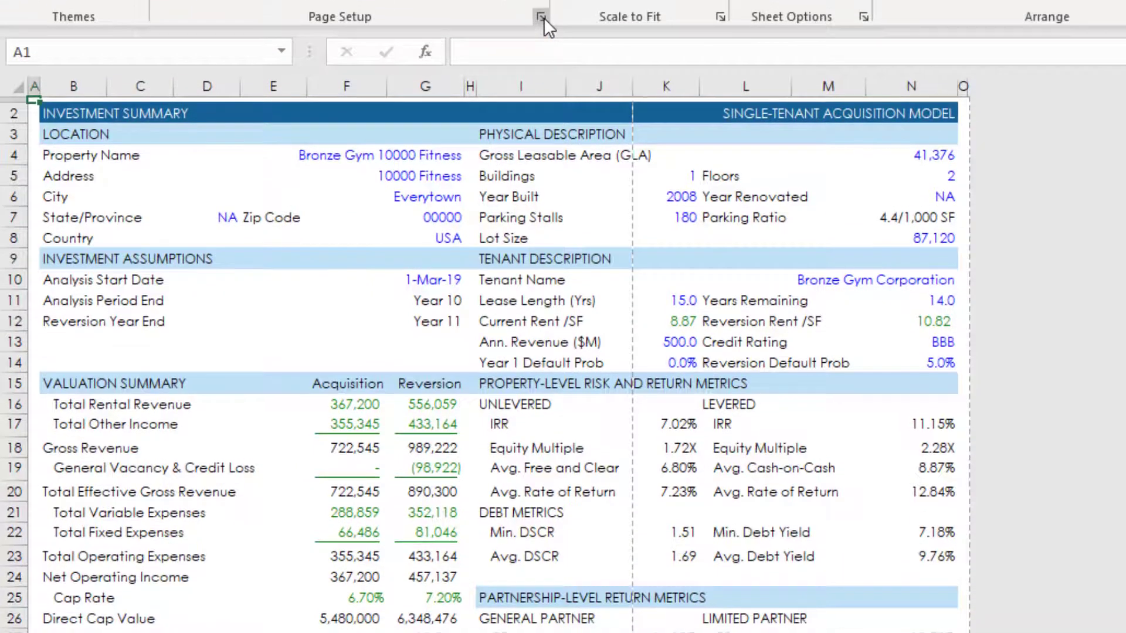
In Page Setup, scale the sheets to fit 1 page wide by 1 page tall.
{"action": "left_click", "coordinate": [542, 135]}
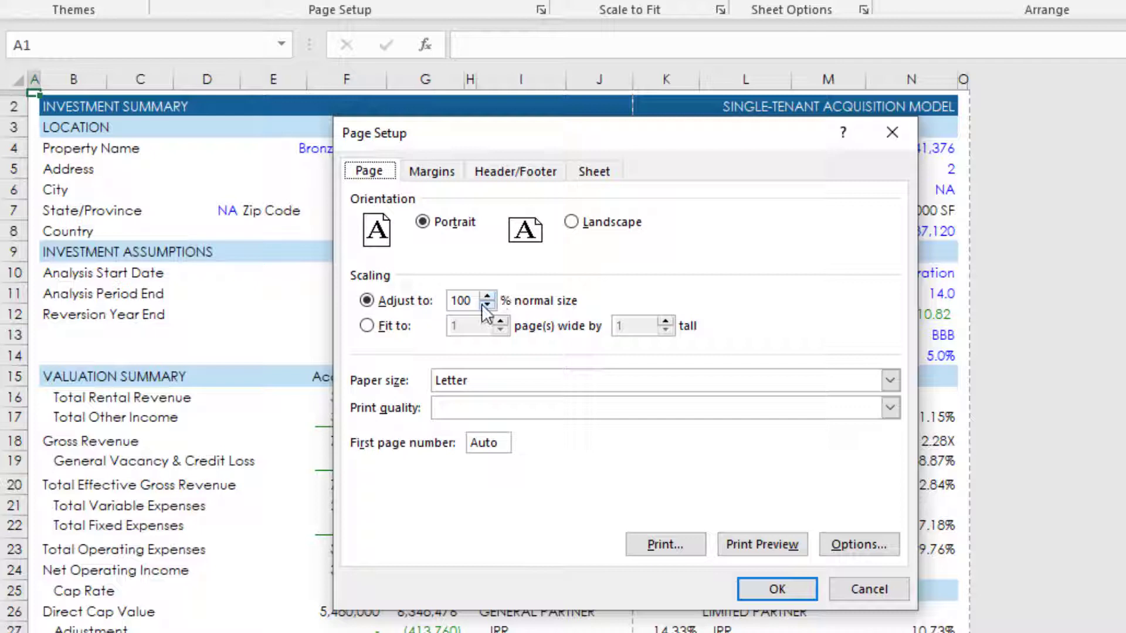
{"action": "left_click", "coordinate": [367, 326]}
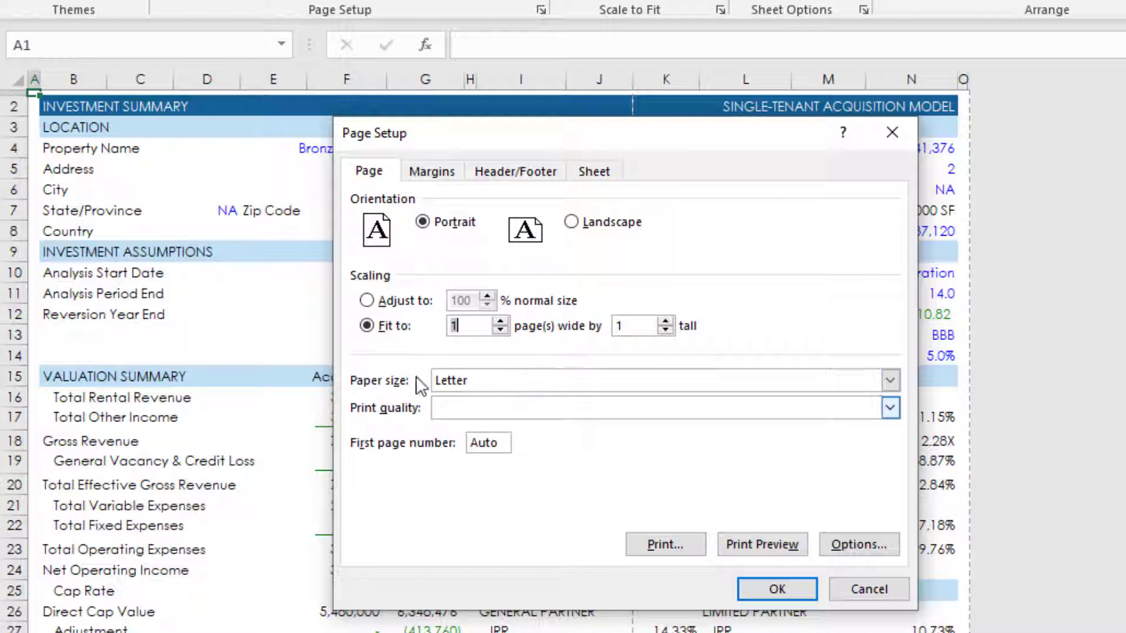
{"action": "left_click", "coordinate": [432, 171]}
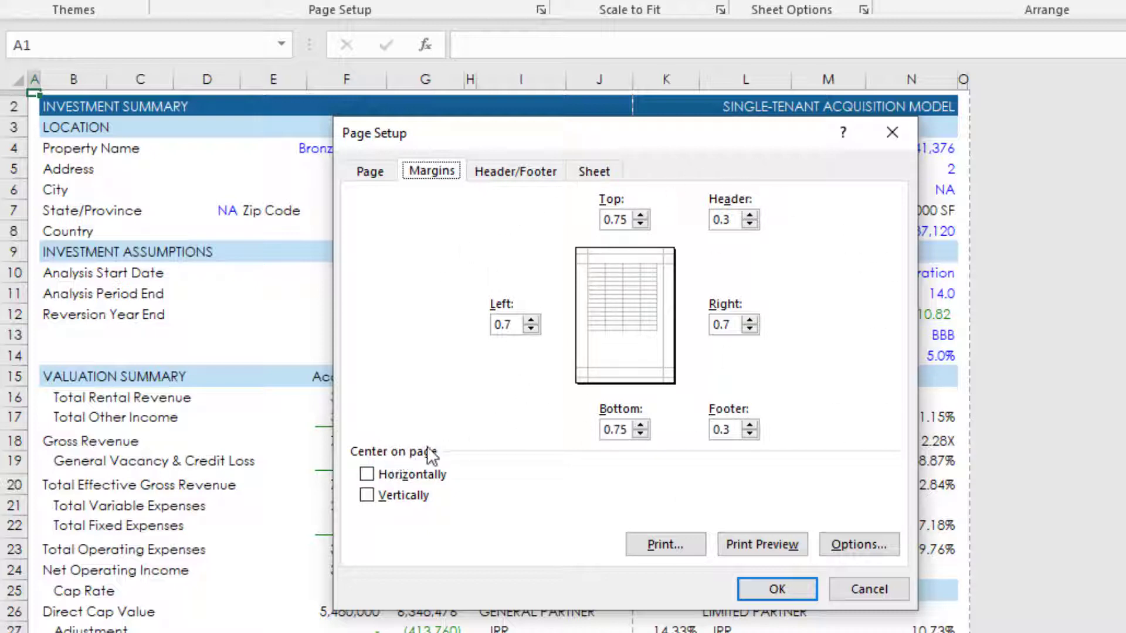
Center the printout horizontally on the page, leaving vertical centering off.
{"action": "left_click", "coordinate": [403, 476]}
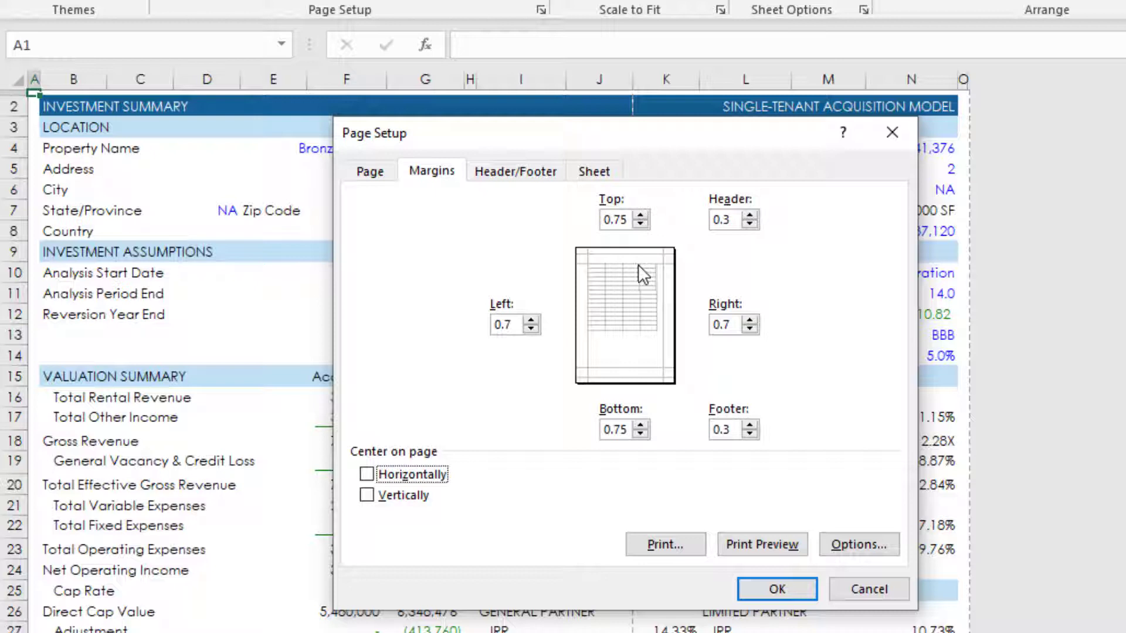
{"action": "left_click", "coordinate": [404, 480]}
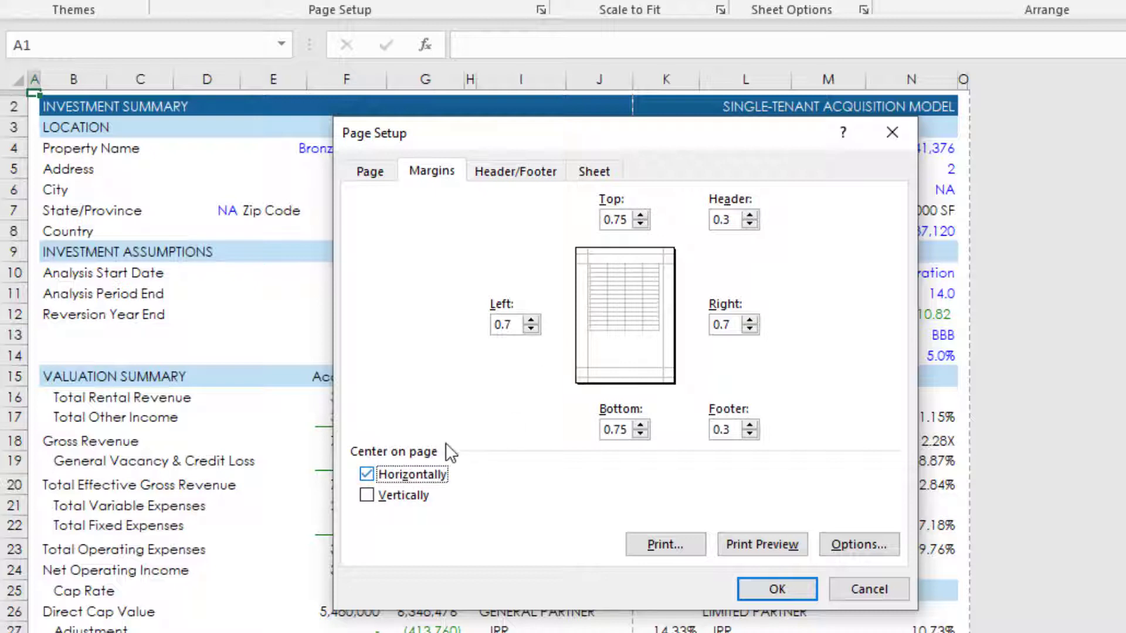
{"action": "left_click", "coordinate": [396, 498]}
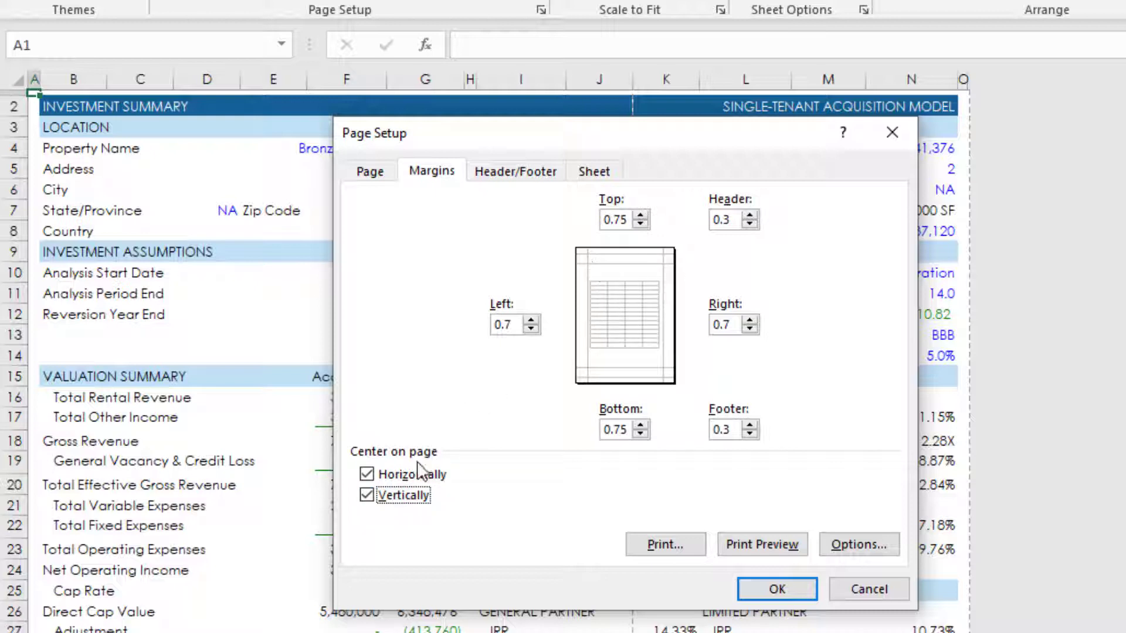
{"action": "left_click", "coordinate": [408, 497]}
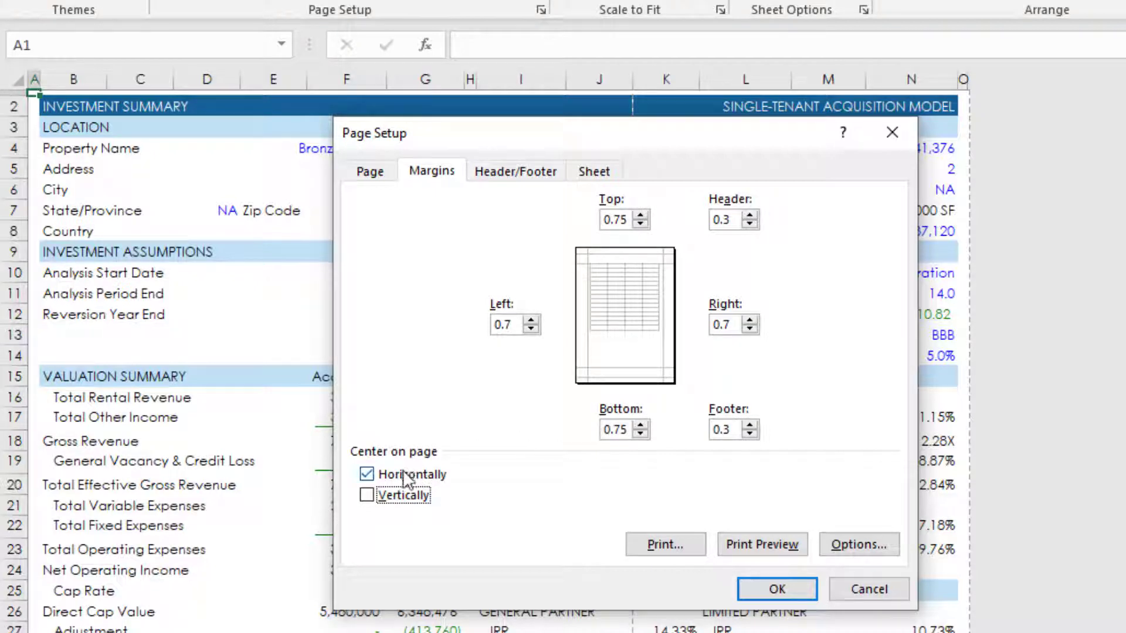
{"action": "left_click", "coordinate": [527, 174]}
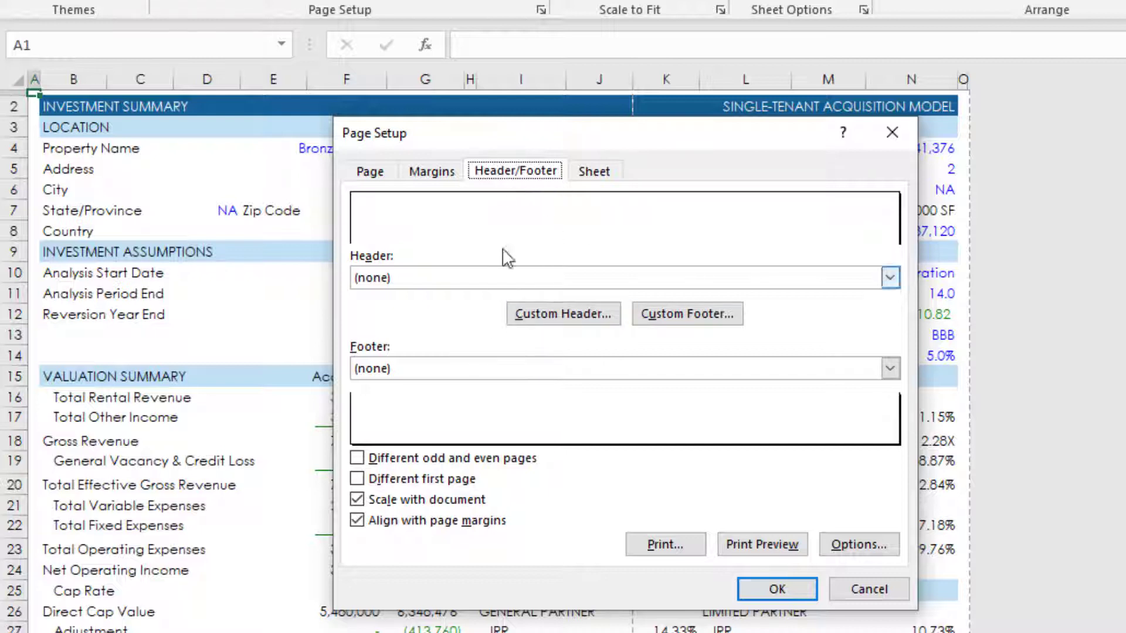
Review the Sheet and Page tabs, then confirm the Page Setup with OK.
{"action": "left_click", "coordinate": [589, 170]}
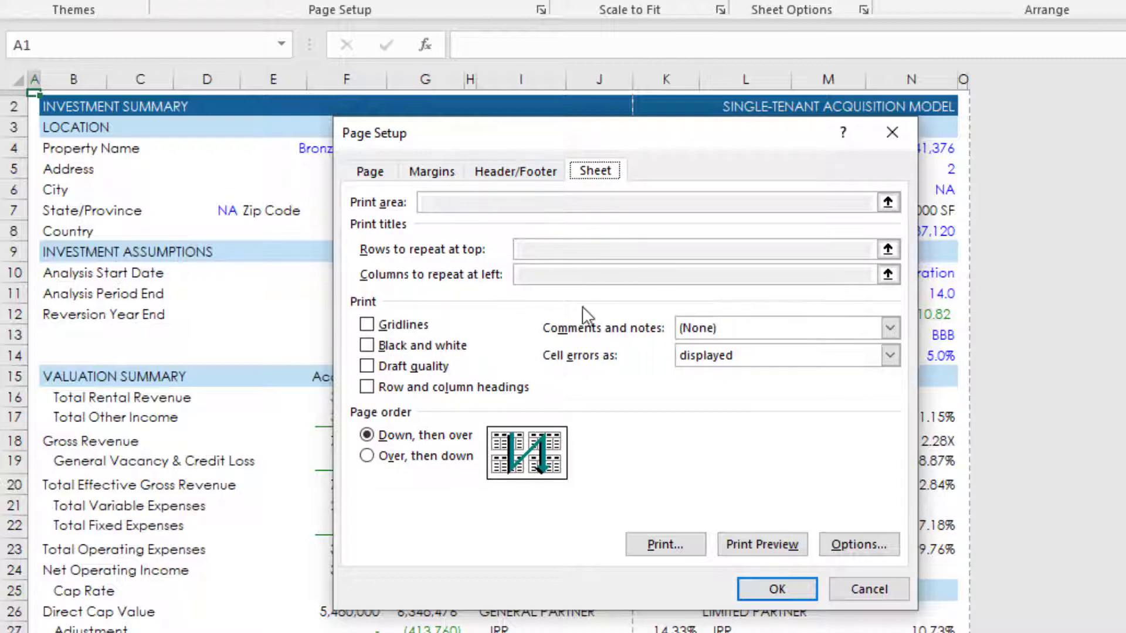
{"action": "left_click", "coordinate": [379, 174]}
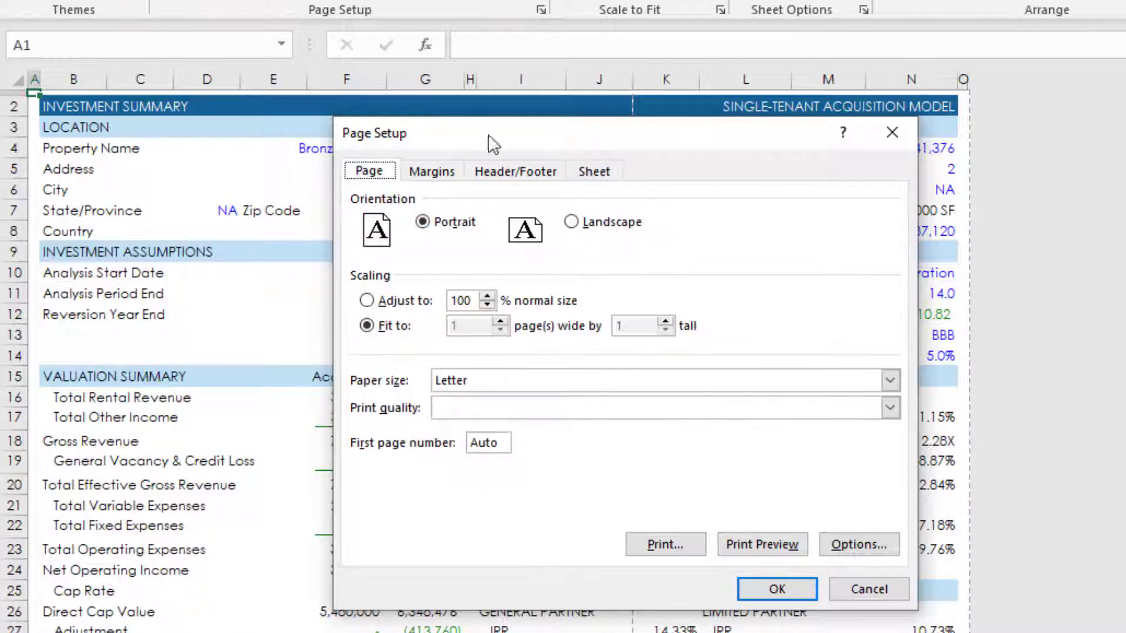
{"action": "left_click", "coordinate": [777, 589]}
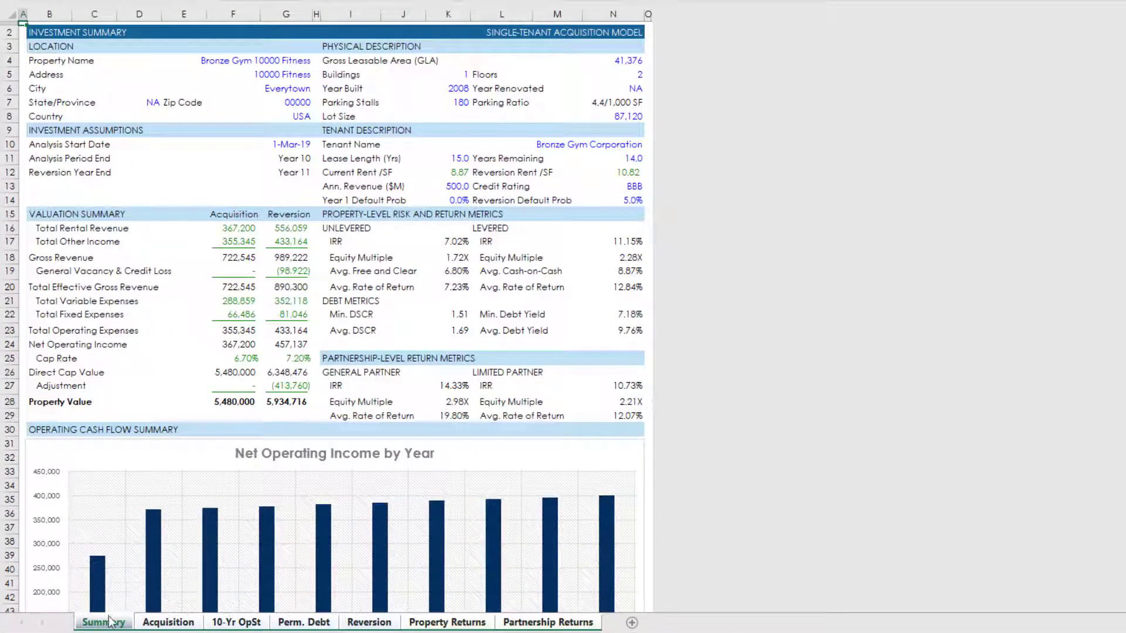
Preview the Summary sheet's printout on one page, keeping Microsoft Print to PDF as the printer.
{"action": "left_click", "coordinate": [166, 623]}
{"action": "left_click", "coordinate": [111, 624]}
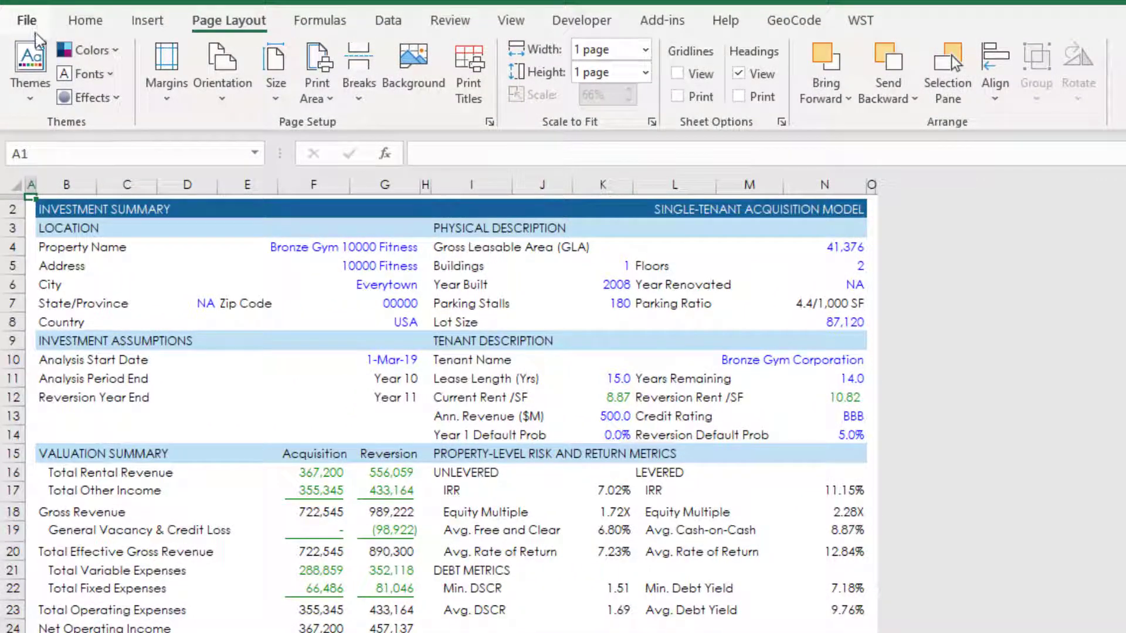
{"action": "left_click", "coordinate": [26, 20]}
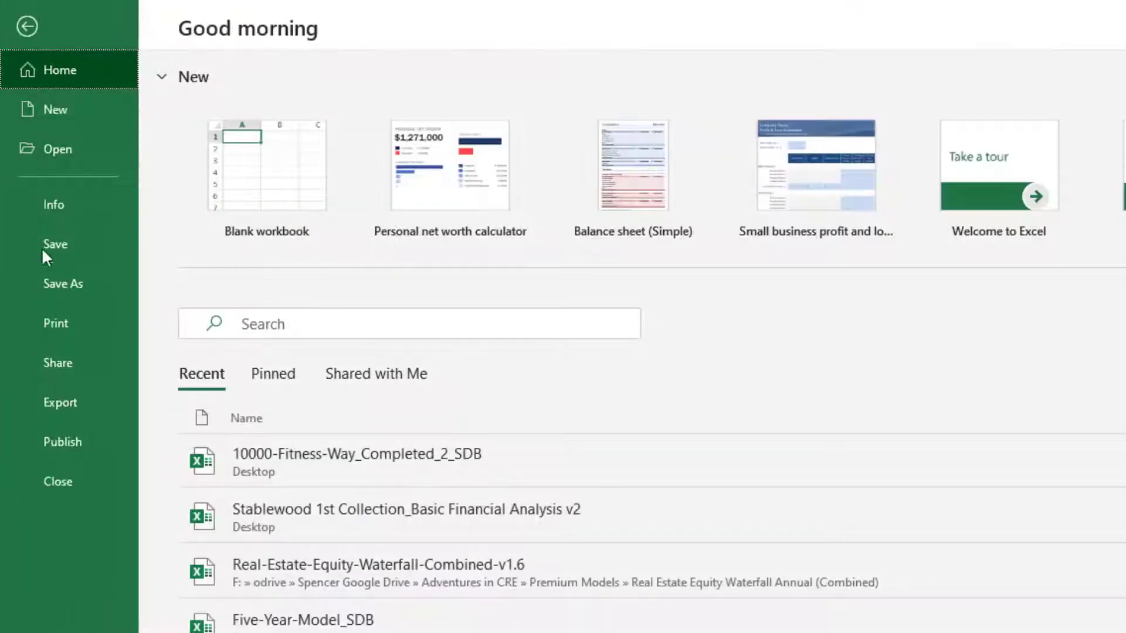
{"action": "left_click", "coordinate": [59, 315]}
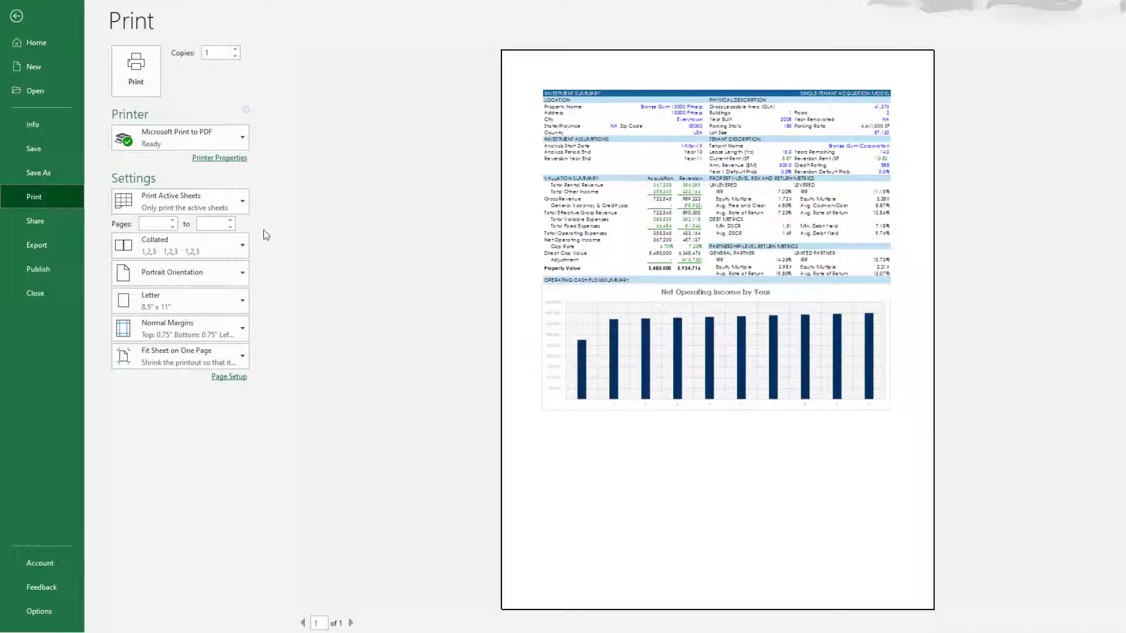
{"action": "left_click", "coordinate": [175, 135]}
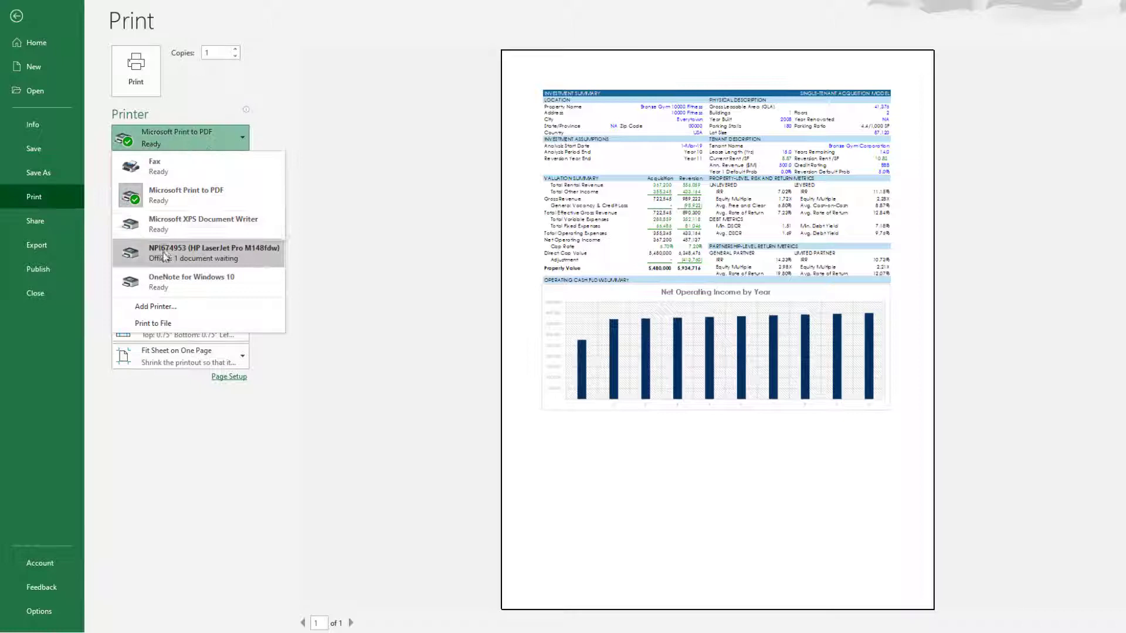
{"action": "left_click", "coordinate": [455, 151]}
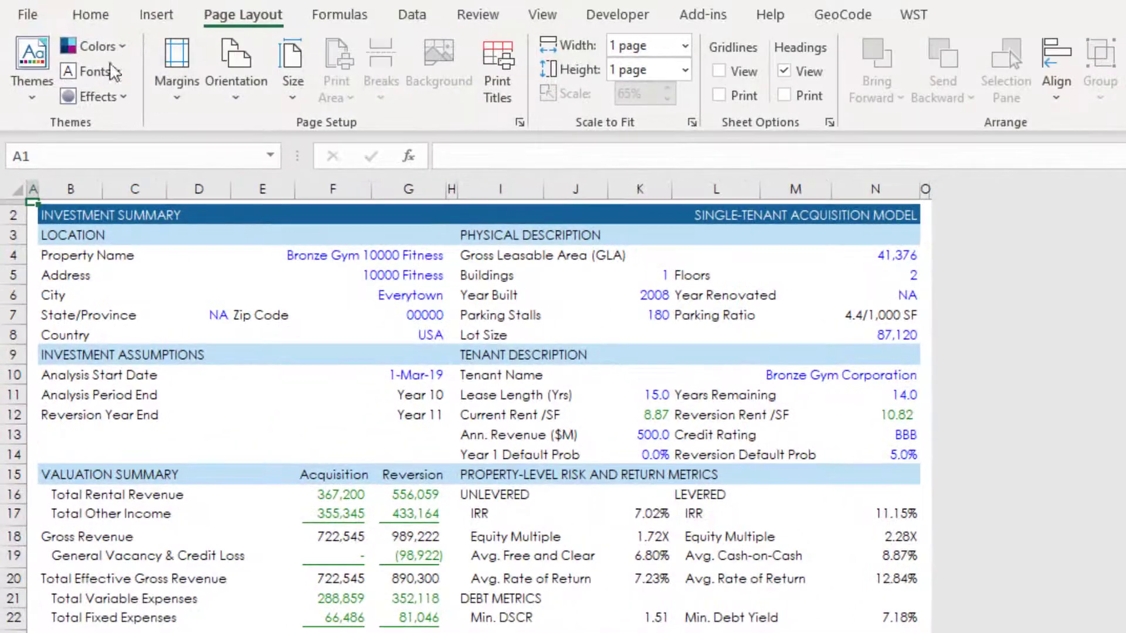
{"action": "left_click", "coordinate": [32, 15]}
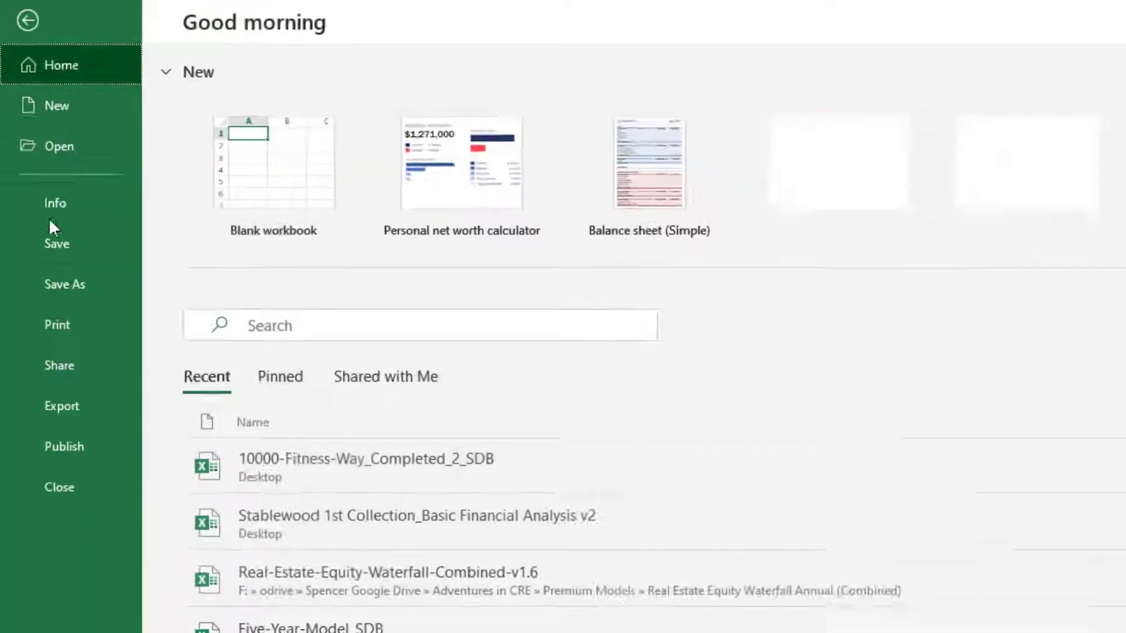
{"action": "left_click", "coordinate": [59, 328]}
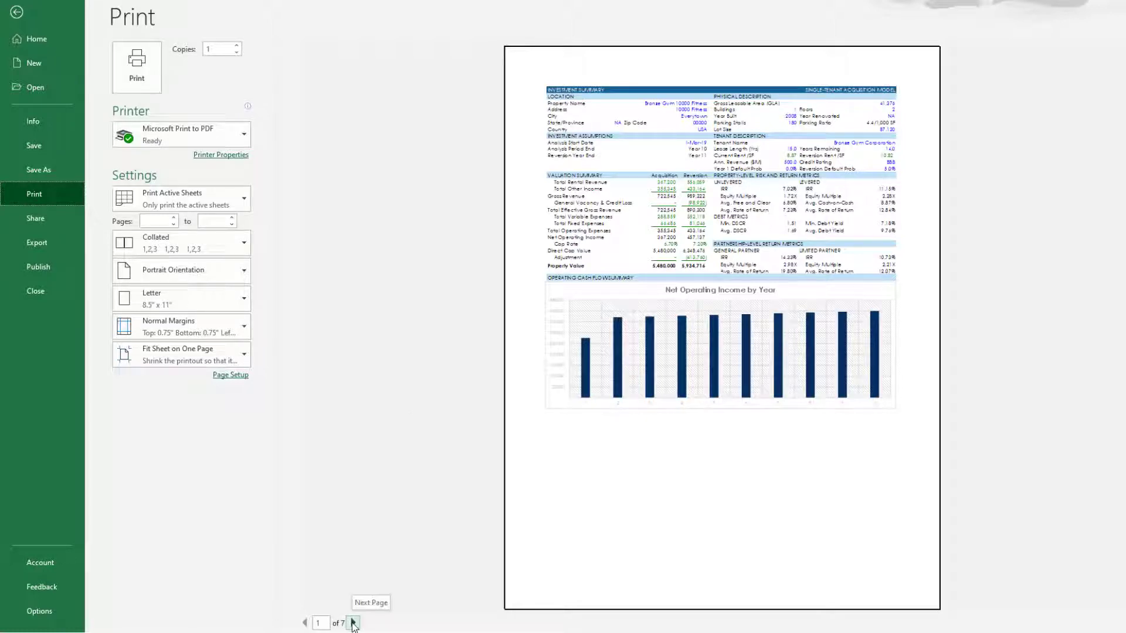
{"action": "left_click", "coordinate": [354, 624]}
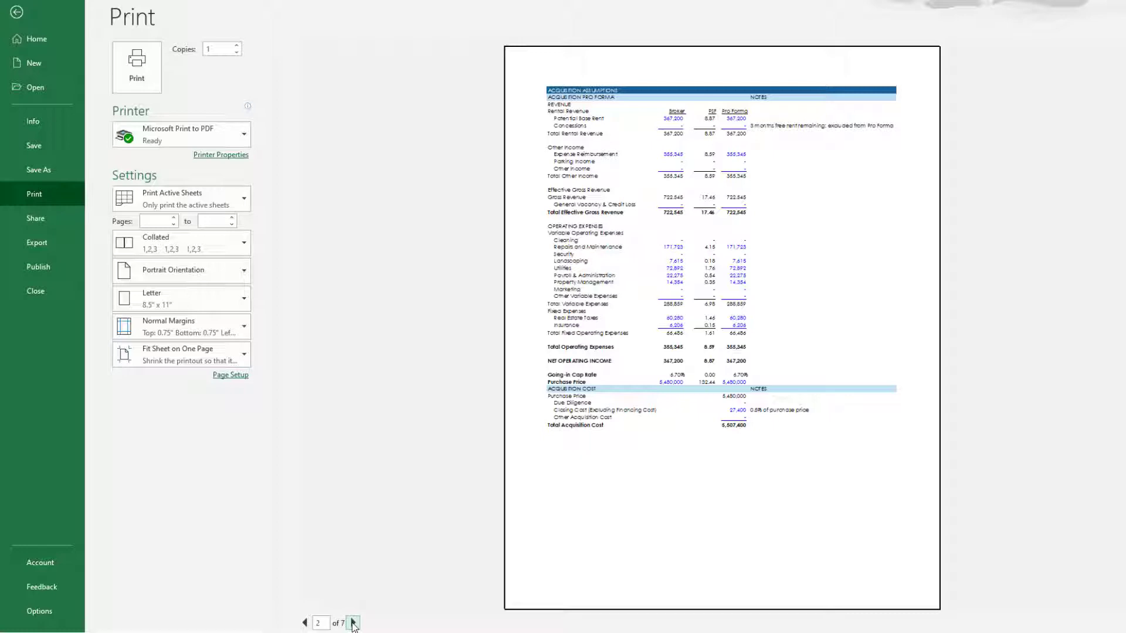
{"action": "left_click", "coordinate": [353, 623]}
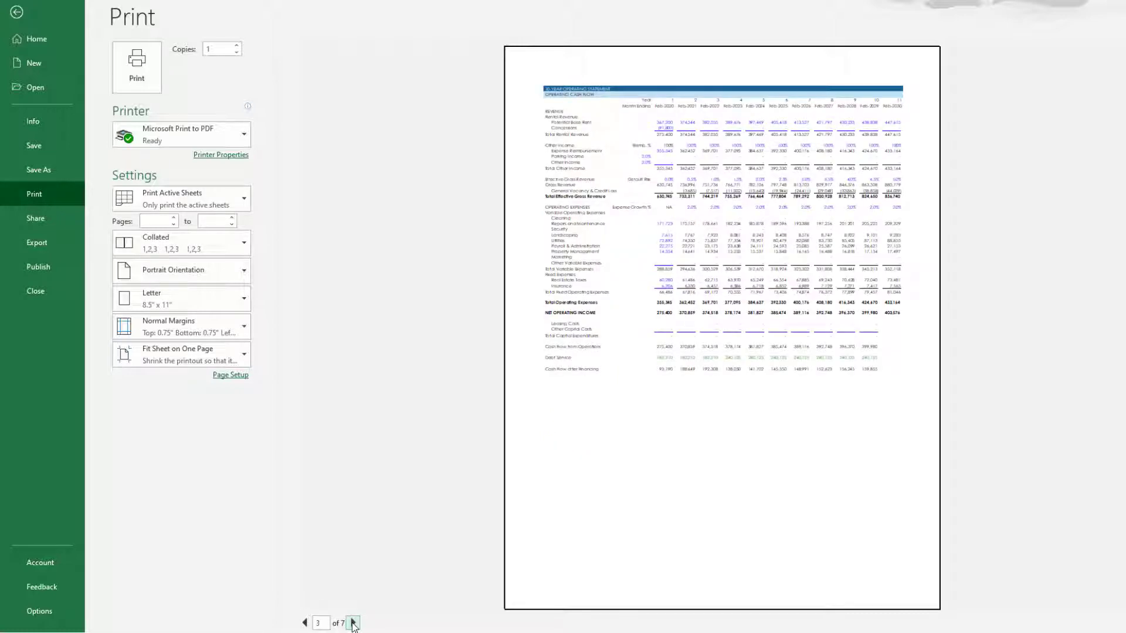
{"action": "left_click", "coordinate": [353, 624]}
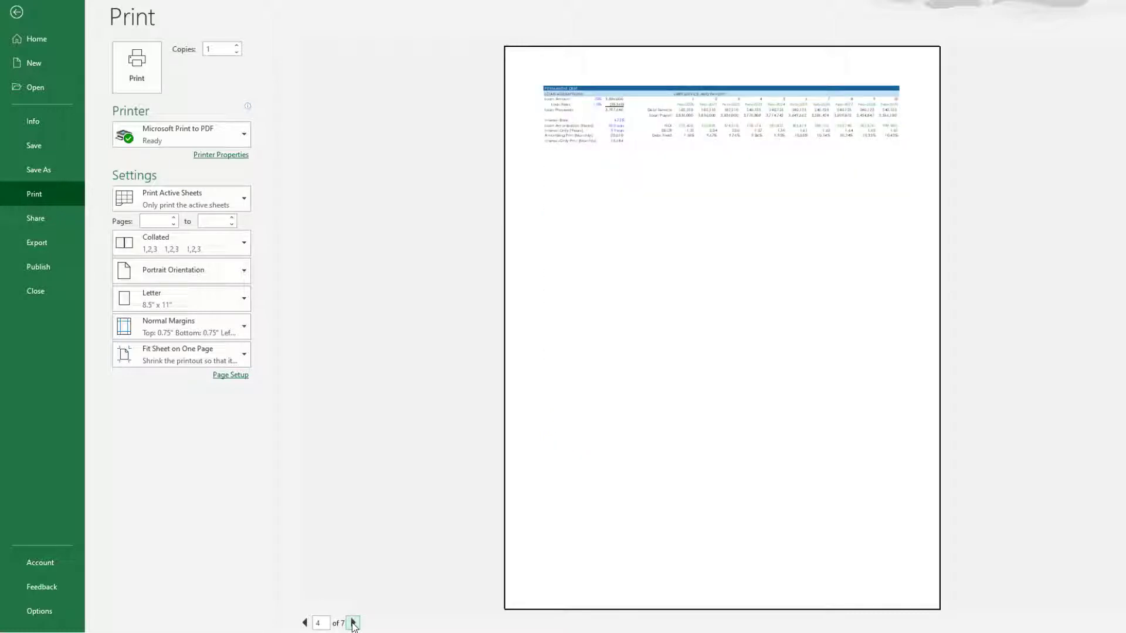
{"action": "left_click", "coordinate": [354, 624]}
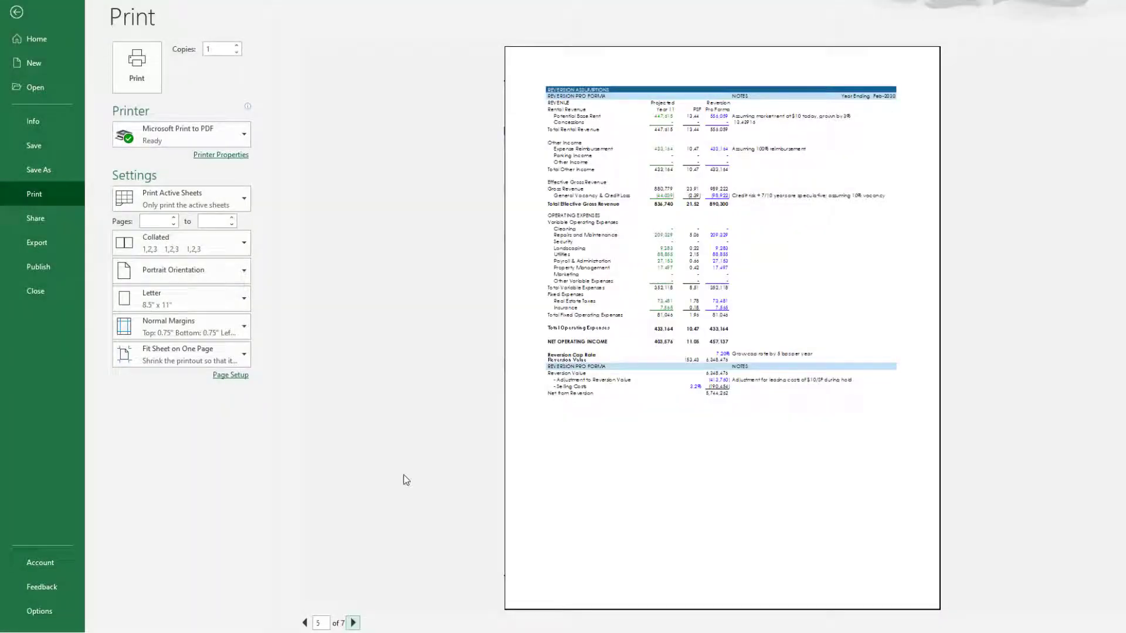
{"action": "left_click", "coordinate": [17, 11]}
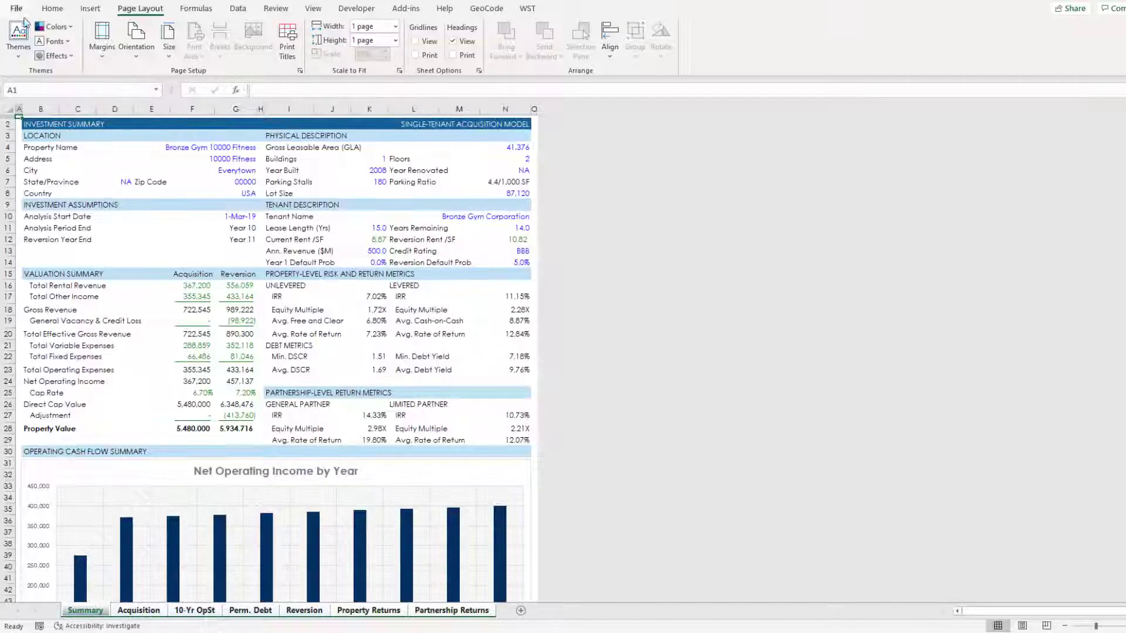